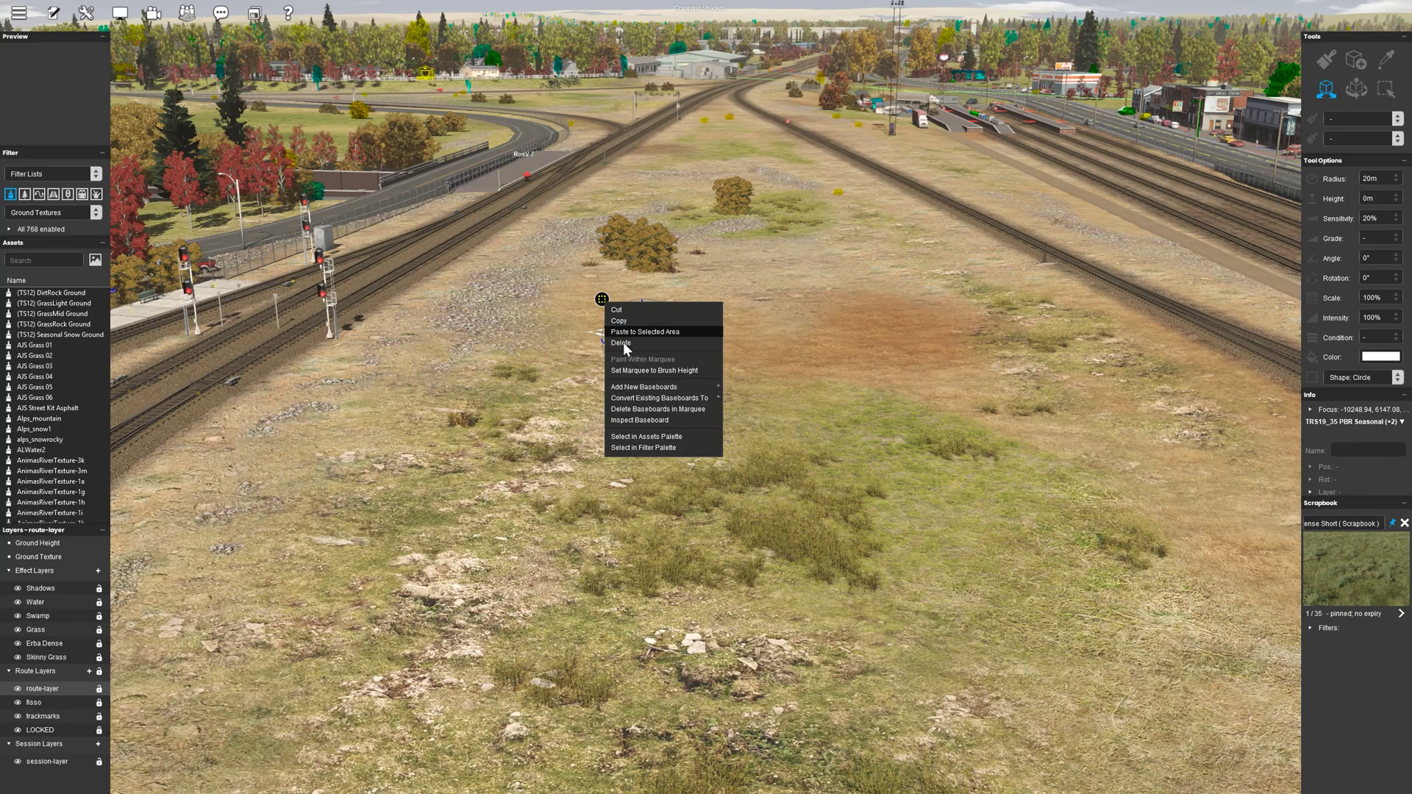
# Open Inspect Baseboard from the marquee's context menu to view its ground textures
pyautogui.click(622, 419)
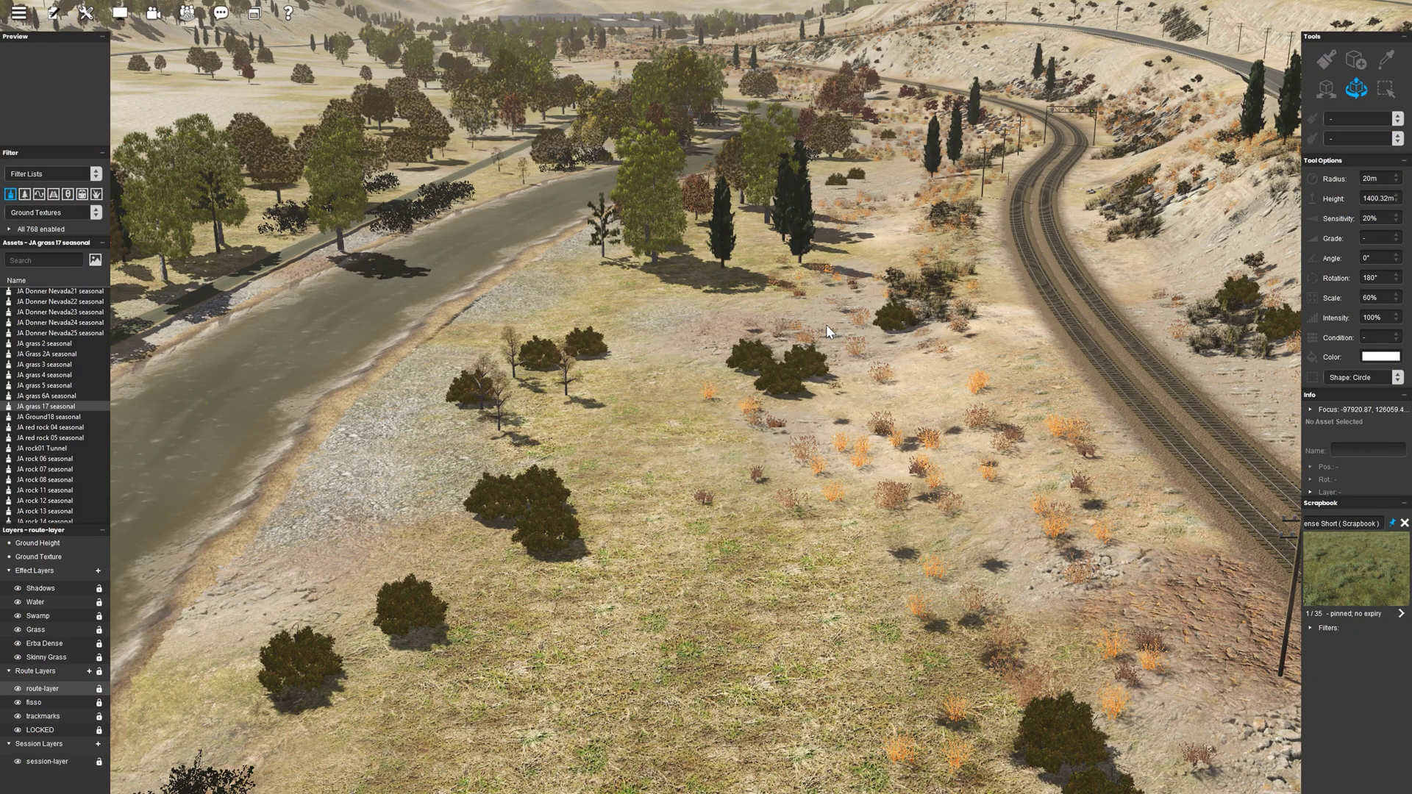
# Marquee the grassy field beside the curving track and inspect its baseboard's ground textures
pyautogui.click(1386, 91)
pyautogui.click(652, 426)
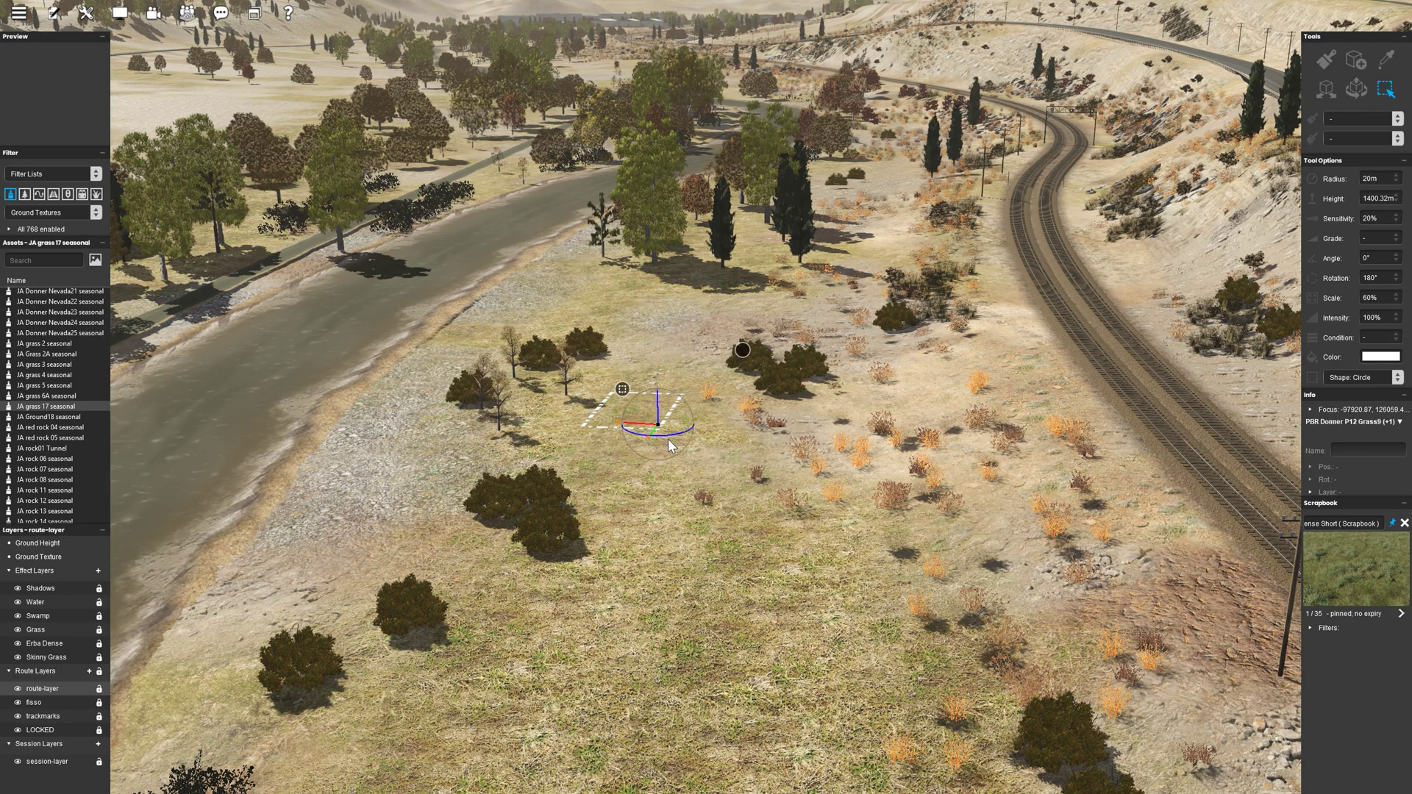
pyautogui.rightClick(632, 392)
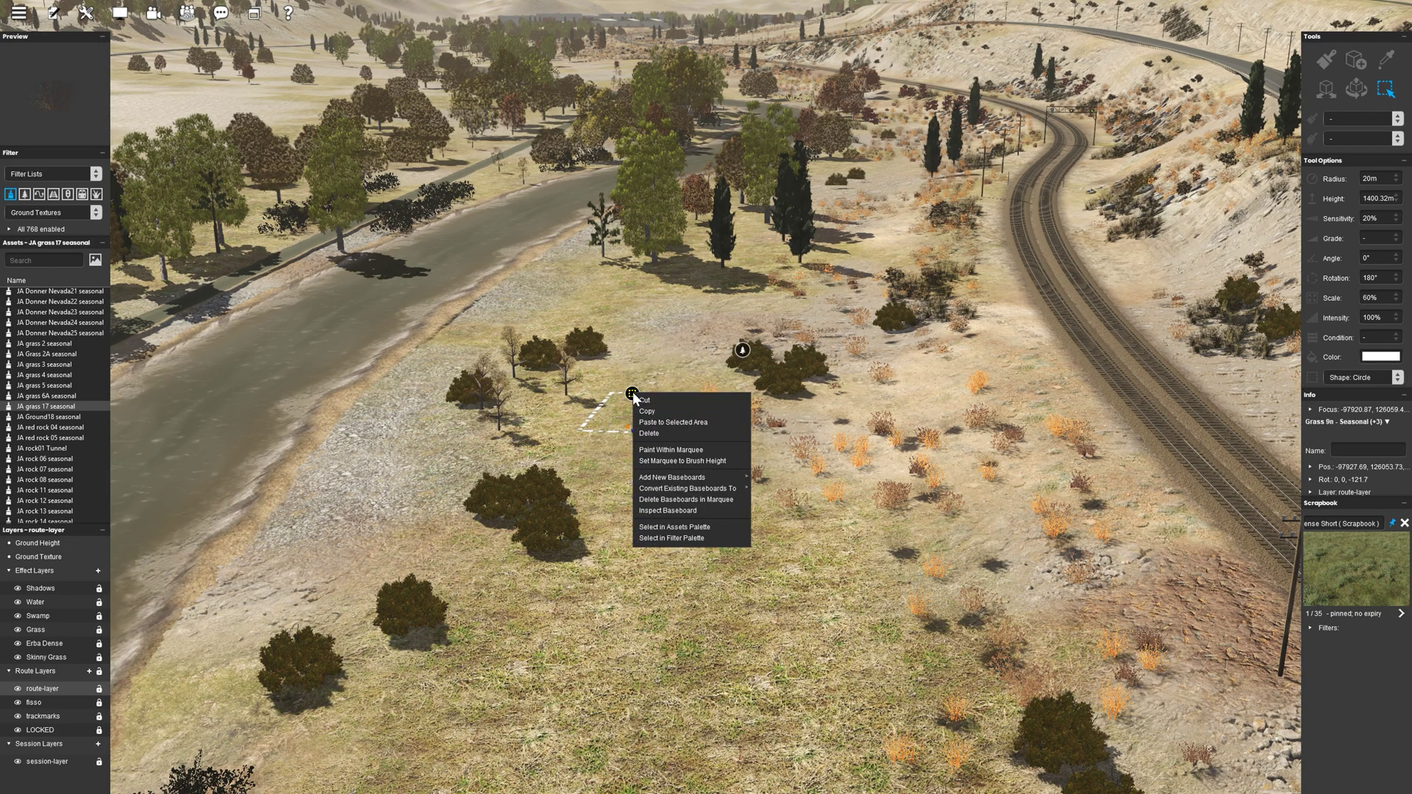
pyautogui.click(666, 507)
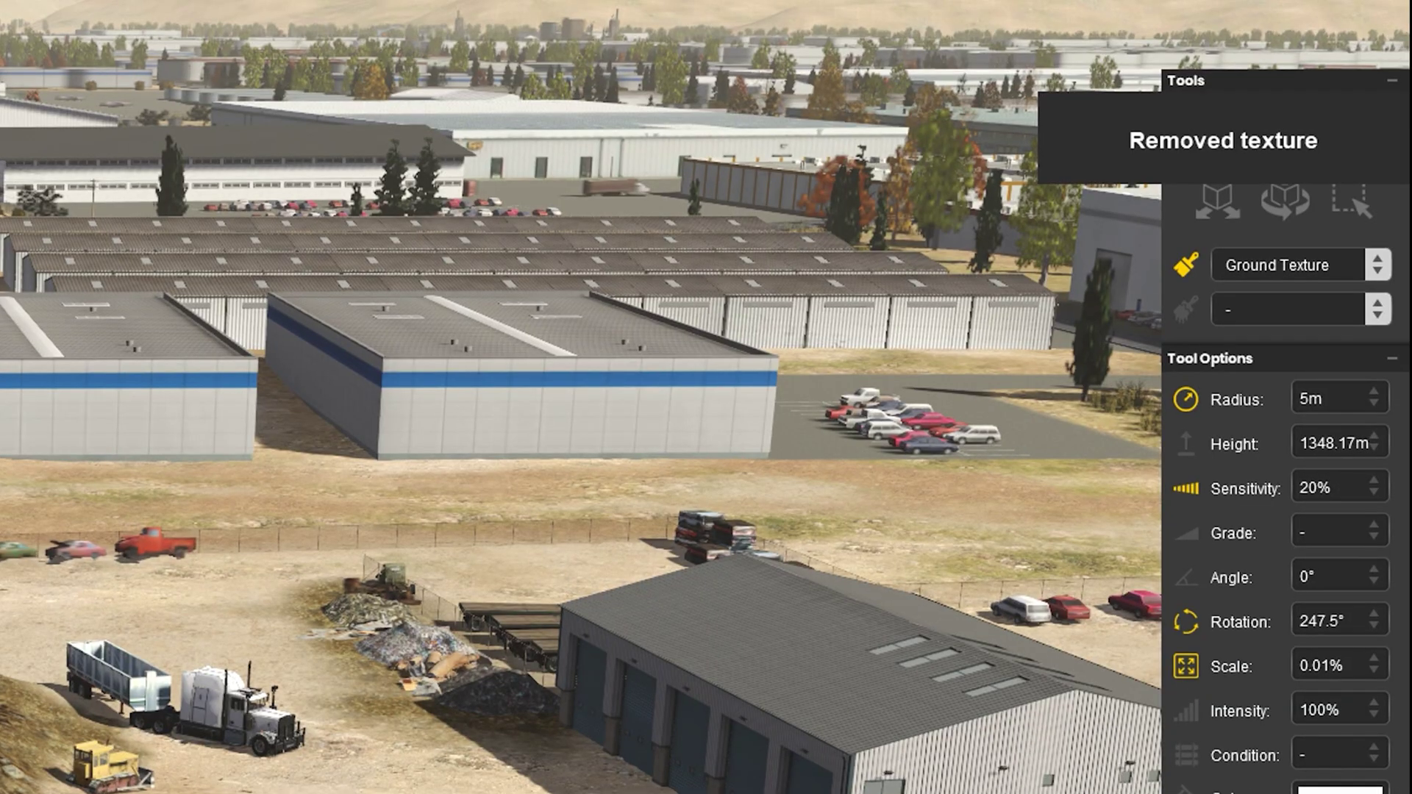
# Marquee the ground near the scrap heaps and open Inspect Baseboard on it
pyautogui.click(1352, 203)
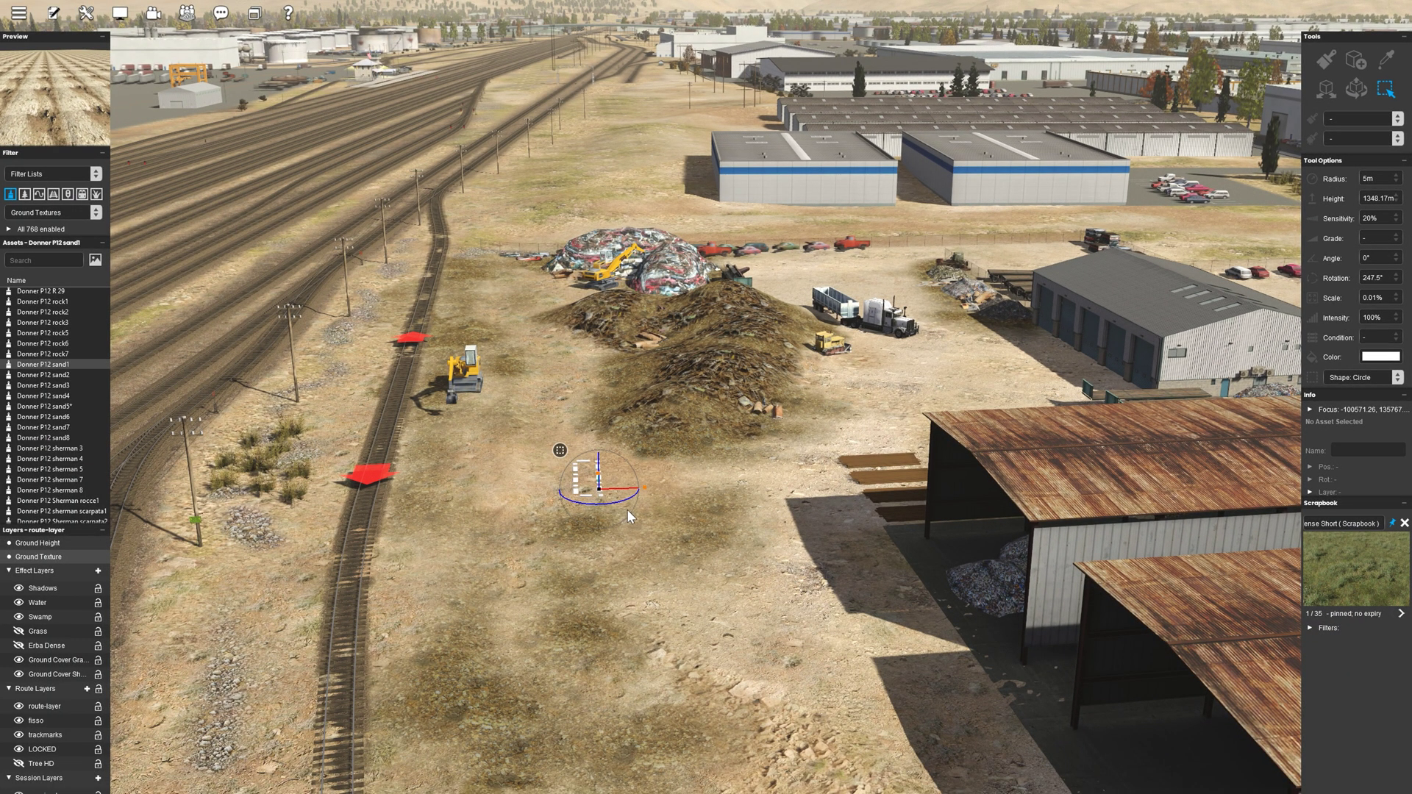
pyautogui.moveTo(629, 512); pyautogui.dragTo(573, 461)
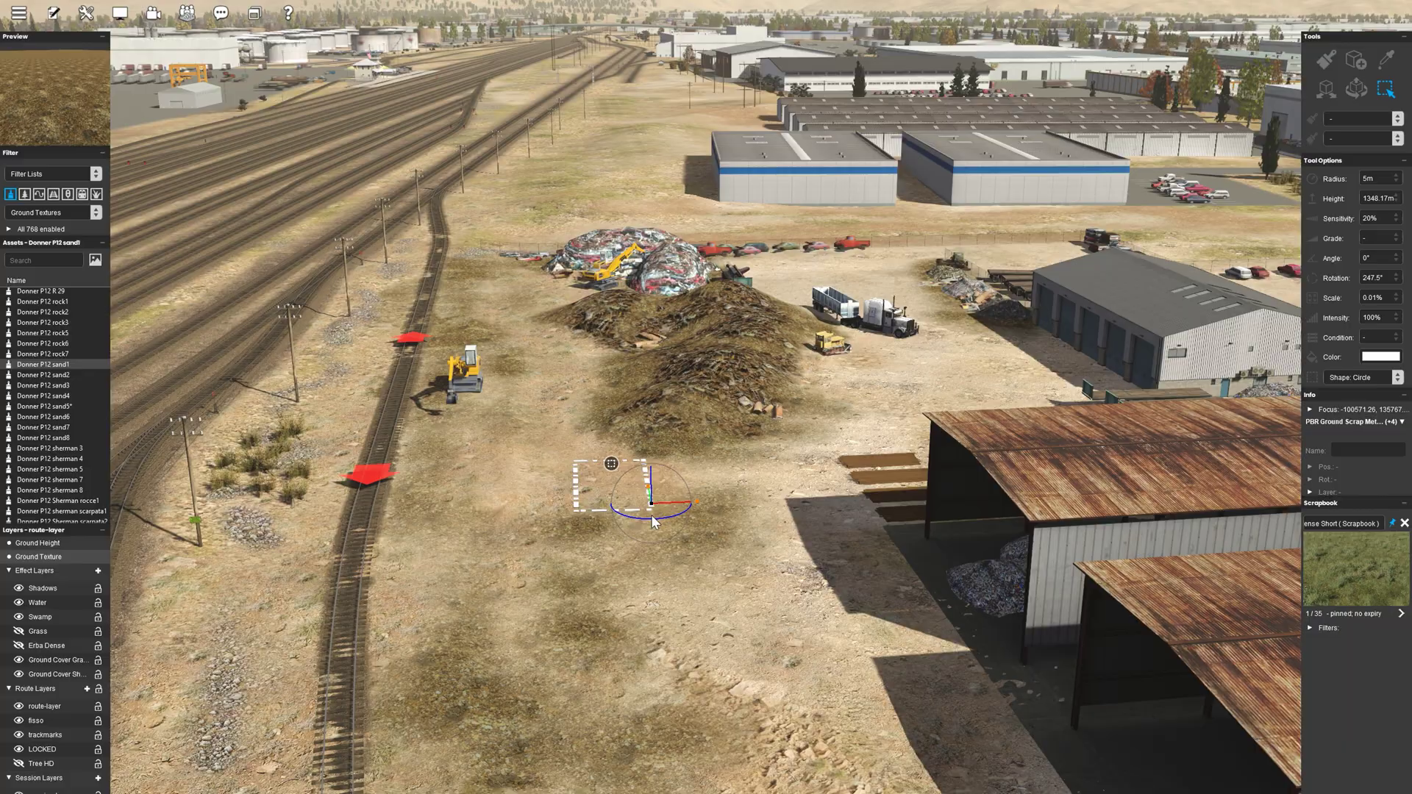
pyautogui.rightClick(614, 463)
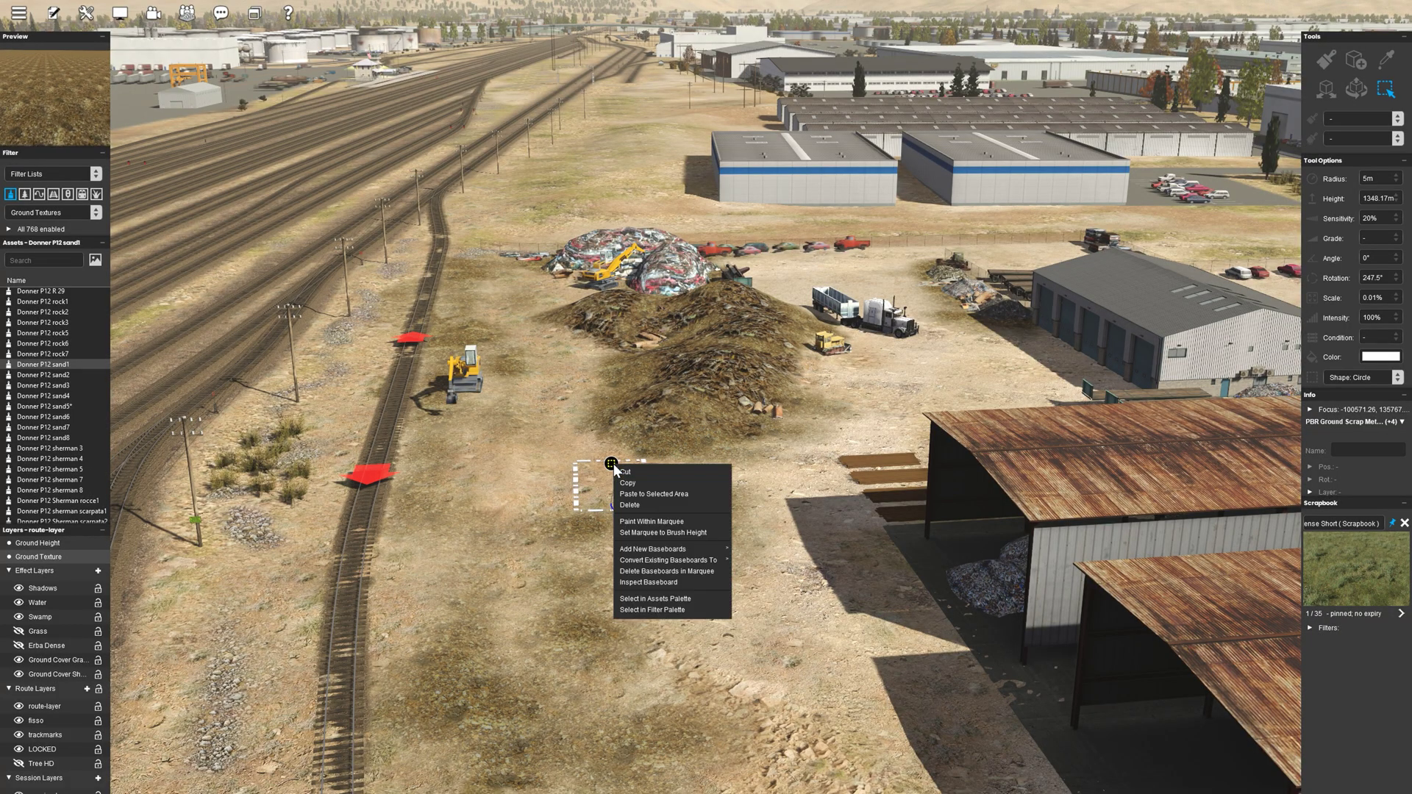
pyautogui.click(648, 581)
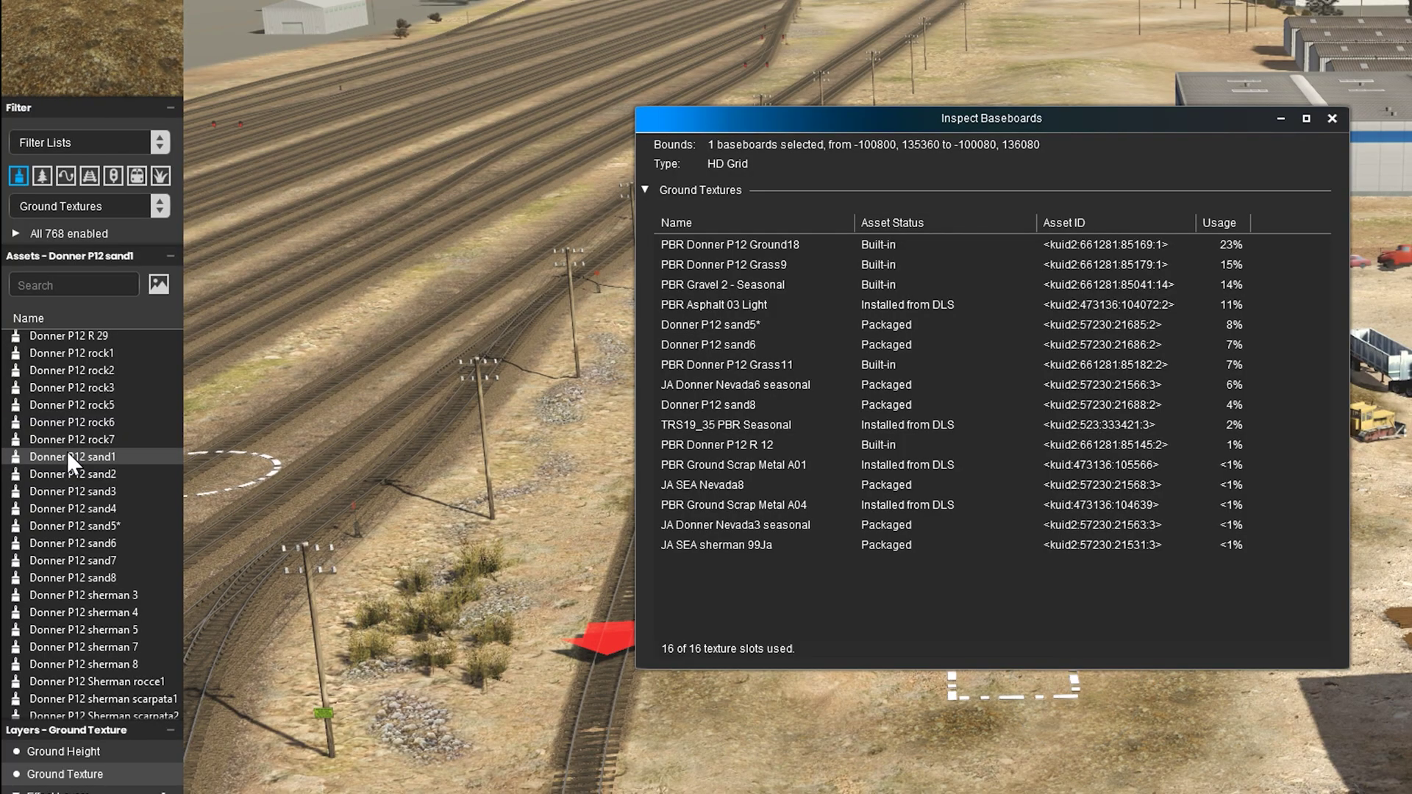
# Replace PBR Donner P12 Ground18 with Donner P12 sand1, then bring up the sand5* texture's options
pyautogui.click(736, 249)
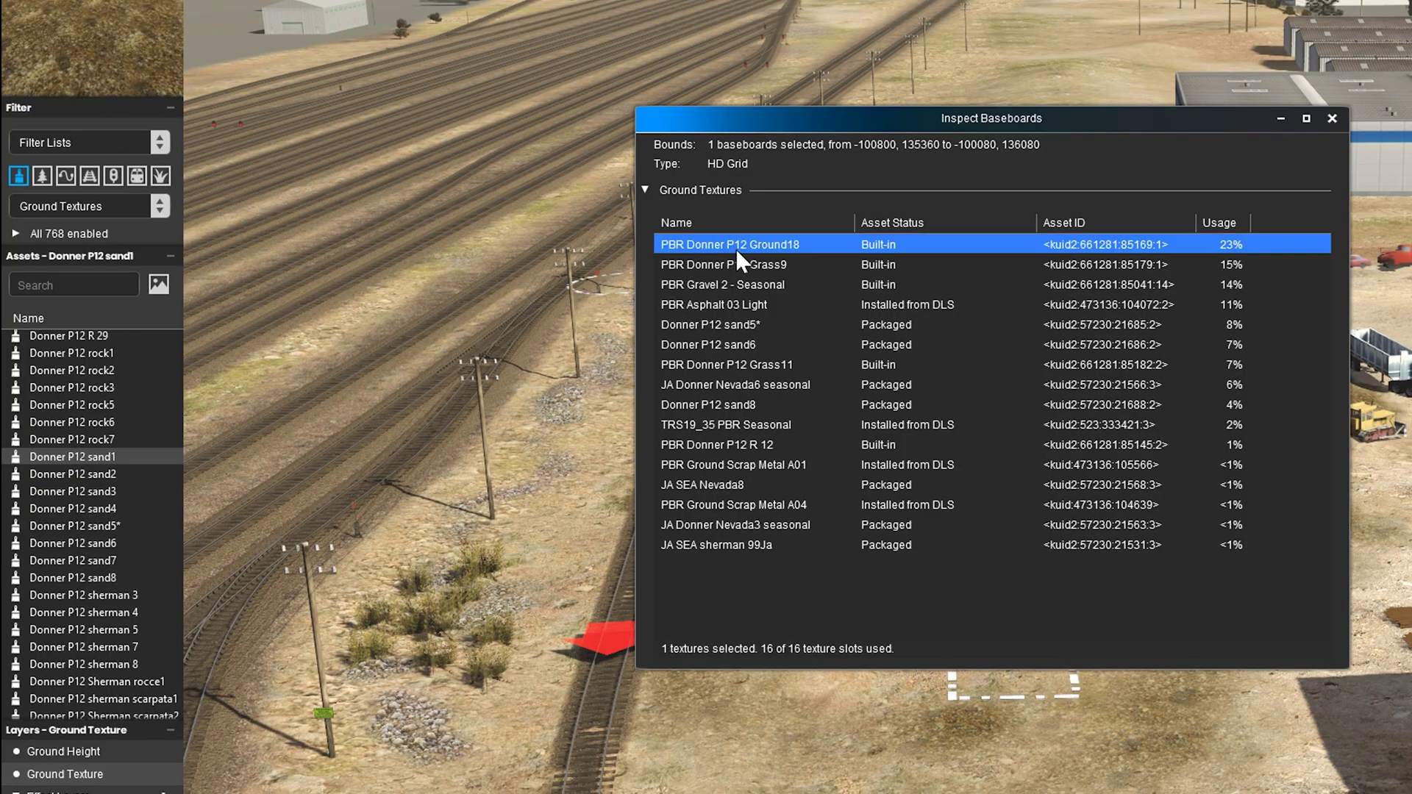
pyautogui.rightClick(736, 248)
pyautogui.click(783, 281)
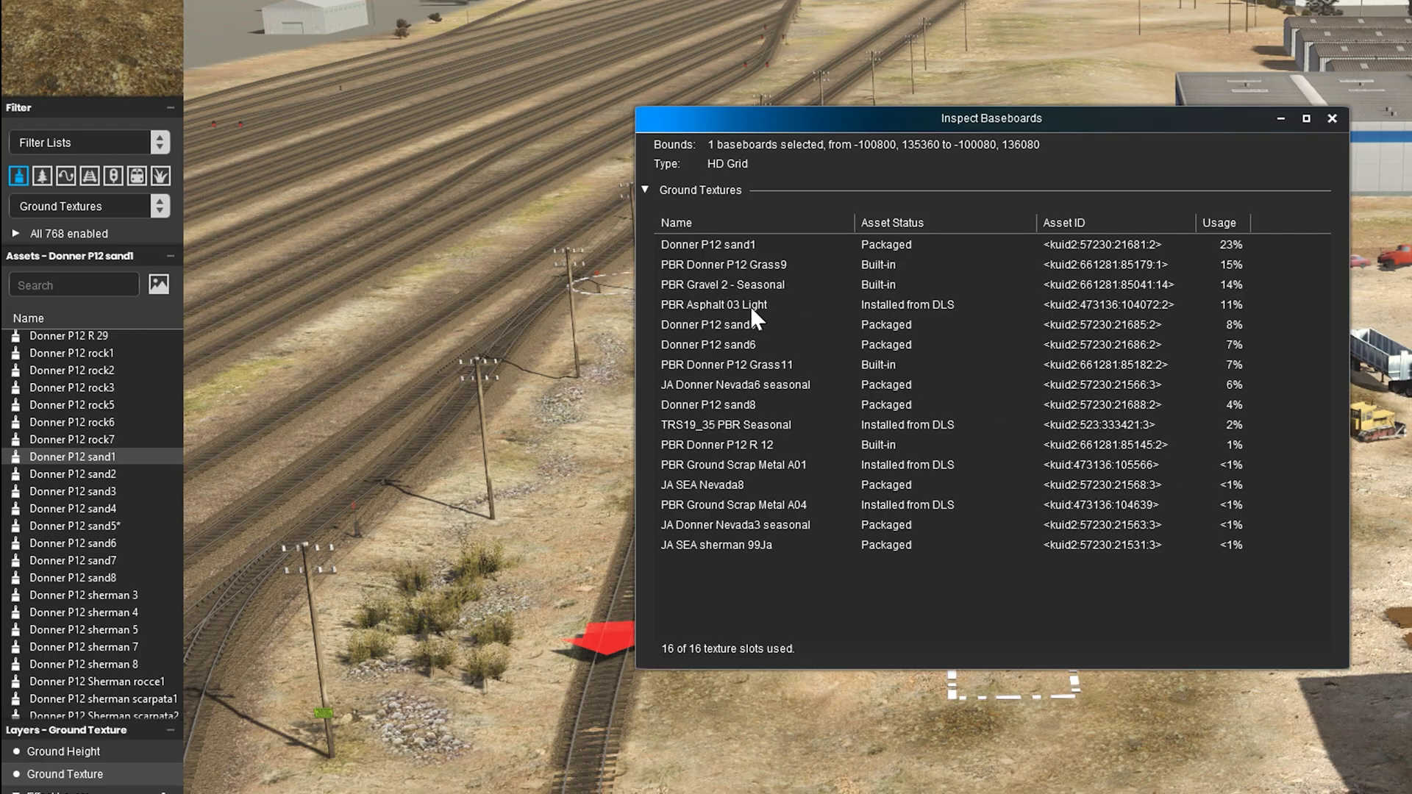
pyautogui.click(737, 325)
pyautogui.rightClick(737, 325)
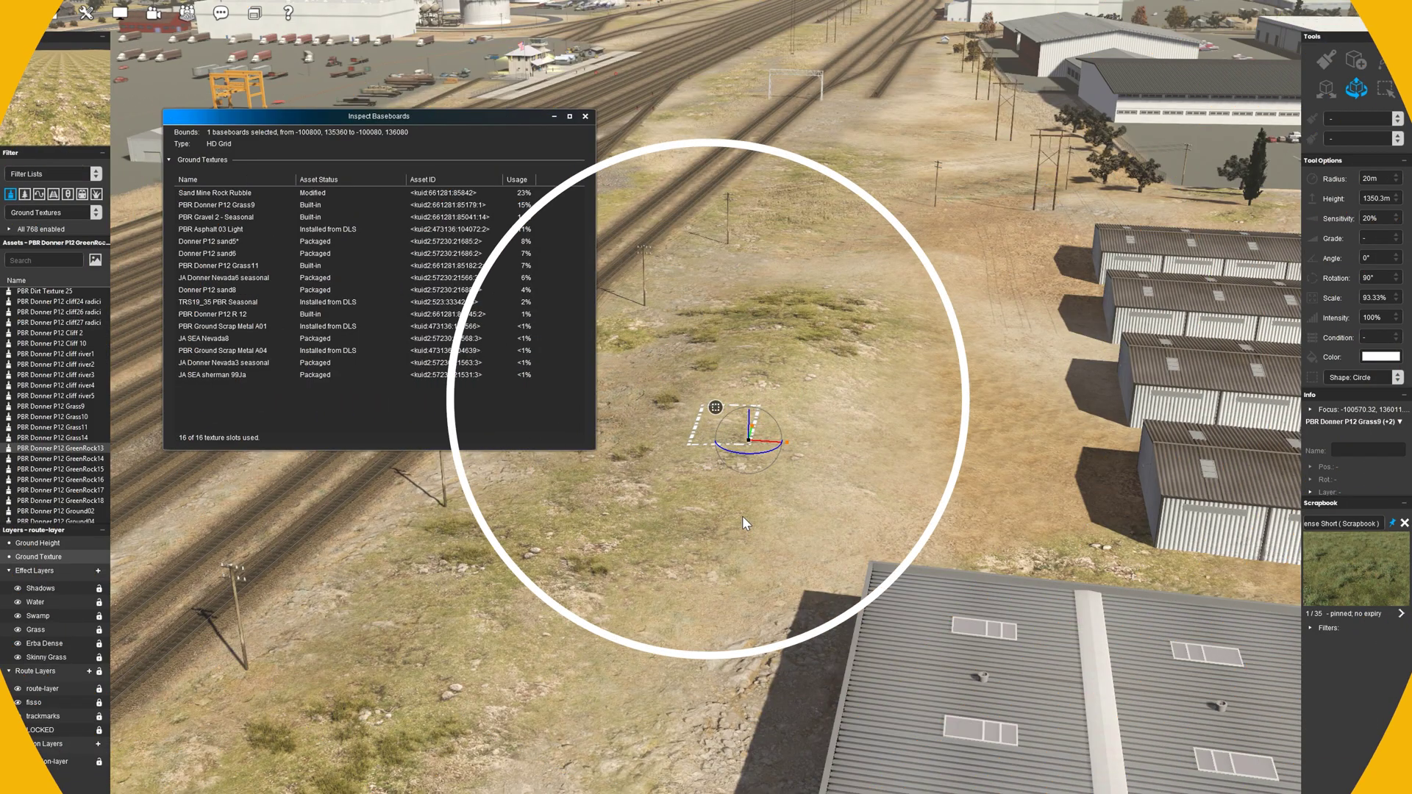
# Tilt the camera toward the horizon and reopen the inspection on the hillside baseboard
pyautogui.moveTo(744, 461); pyautogui.dragTo(704, 275, button='right')
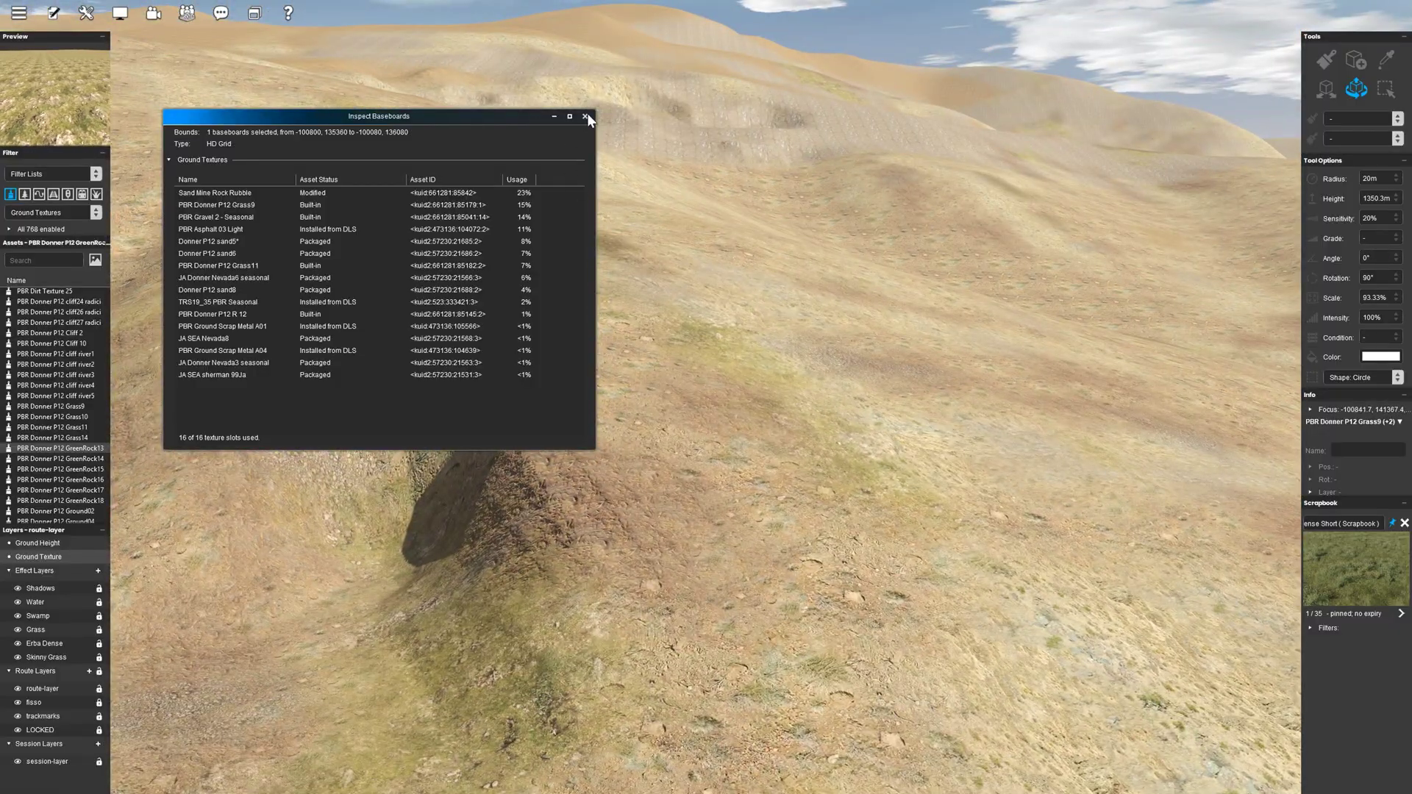
pyautogui.click(586, 116)
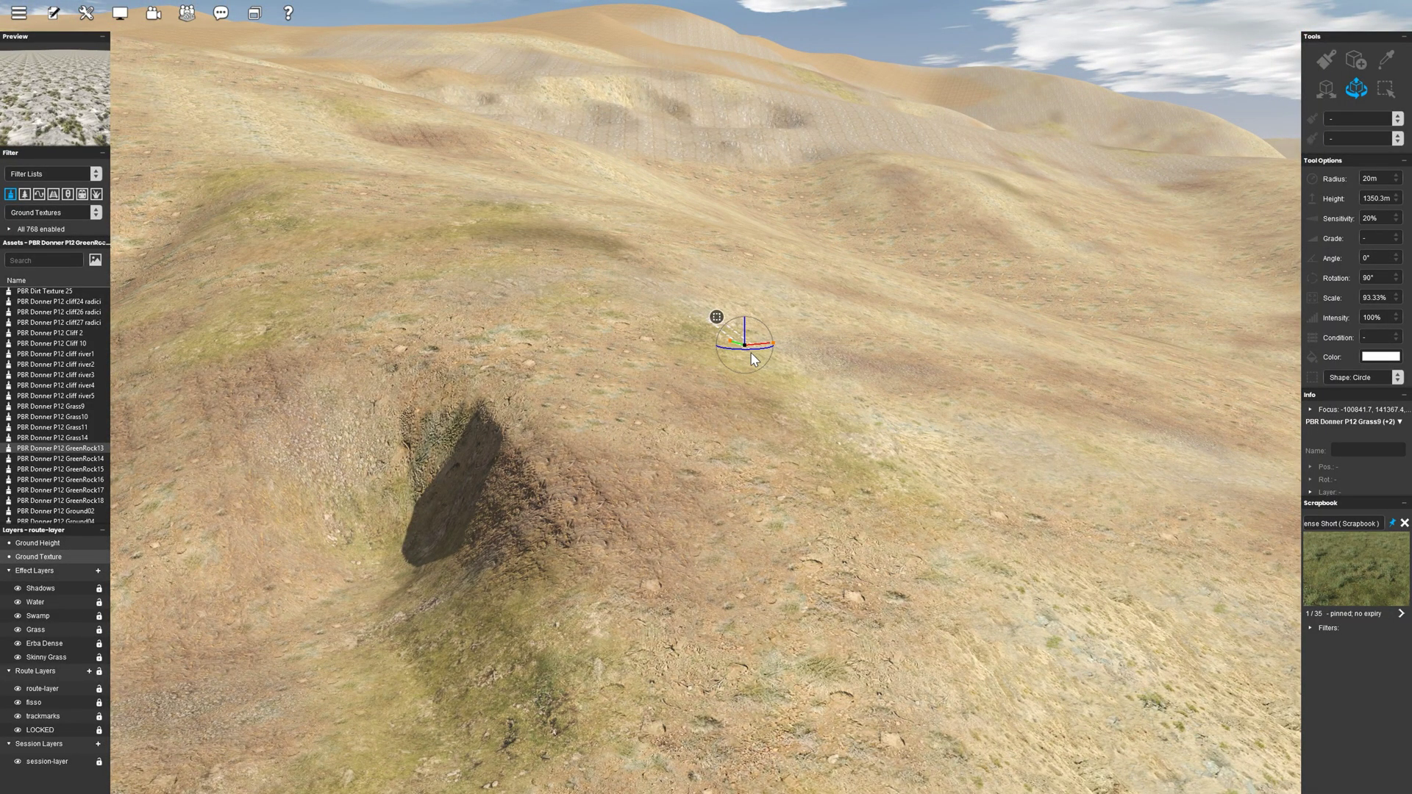
pyautogui.rightClick(722, 318)
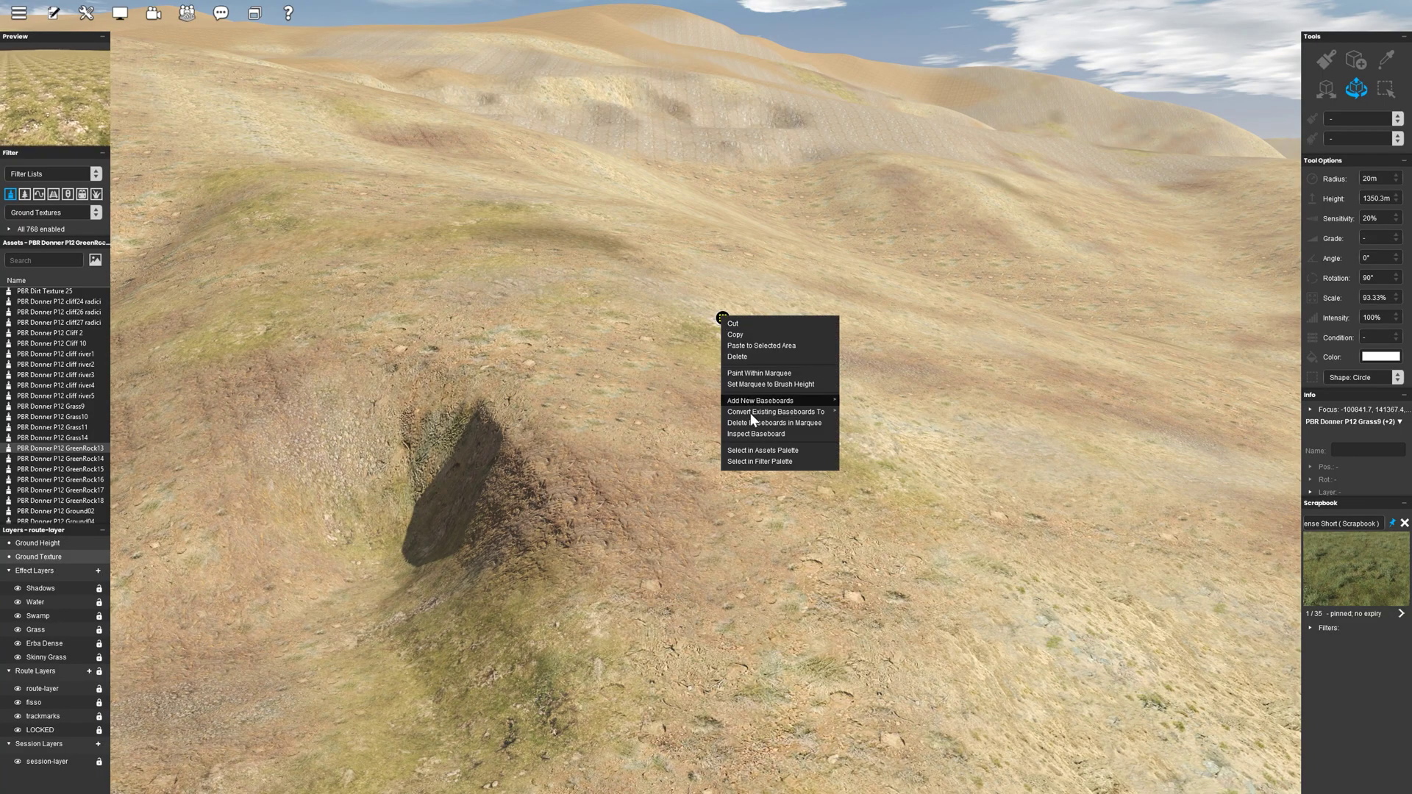
pyautogui.click(753, 434)
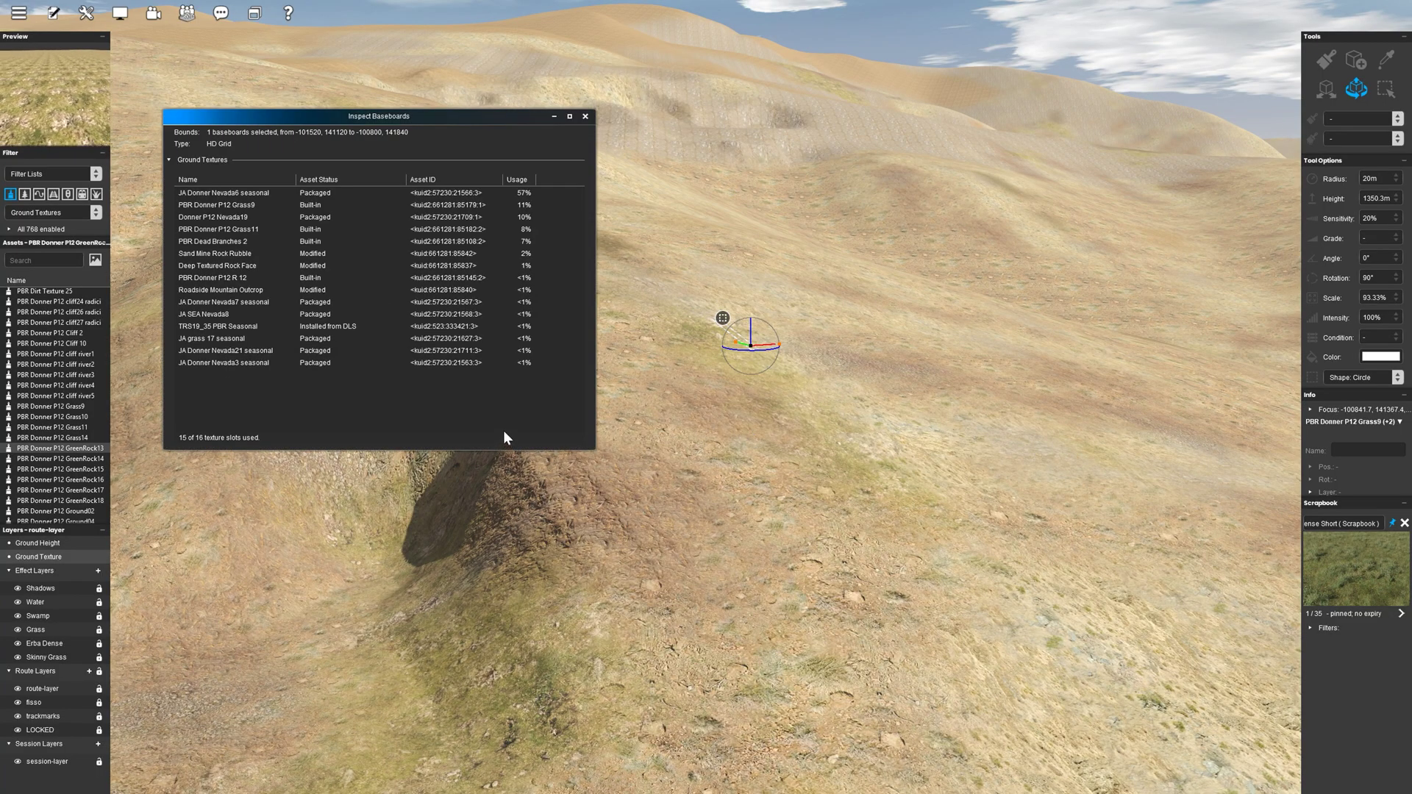
# Paint PBR Donner P12 Grass14 onto the hillside, refresh the list, and select Grass14
pyautogui.click(75, 438)
pyautogui.moveTo(590, 471)
pyautogui.mouseDown()
pyautogui.moveTo(639, 482)
pyautogui.moveTo(737, 441)
pyautogui.moveTo(770, 497)
pyautogui.moveTo(720, 496)
pyautogui.moveTo(755, 469)
pyautogui.mouseUp()
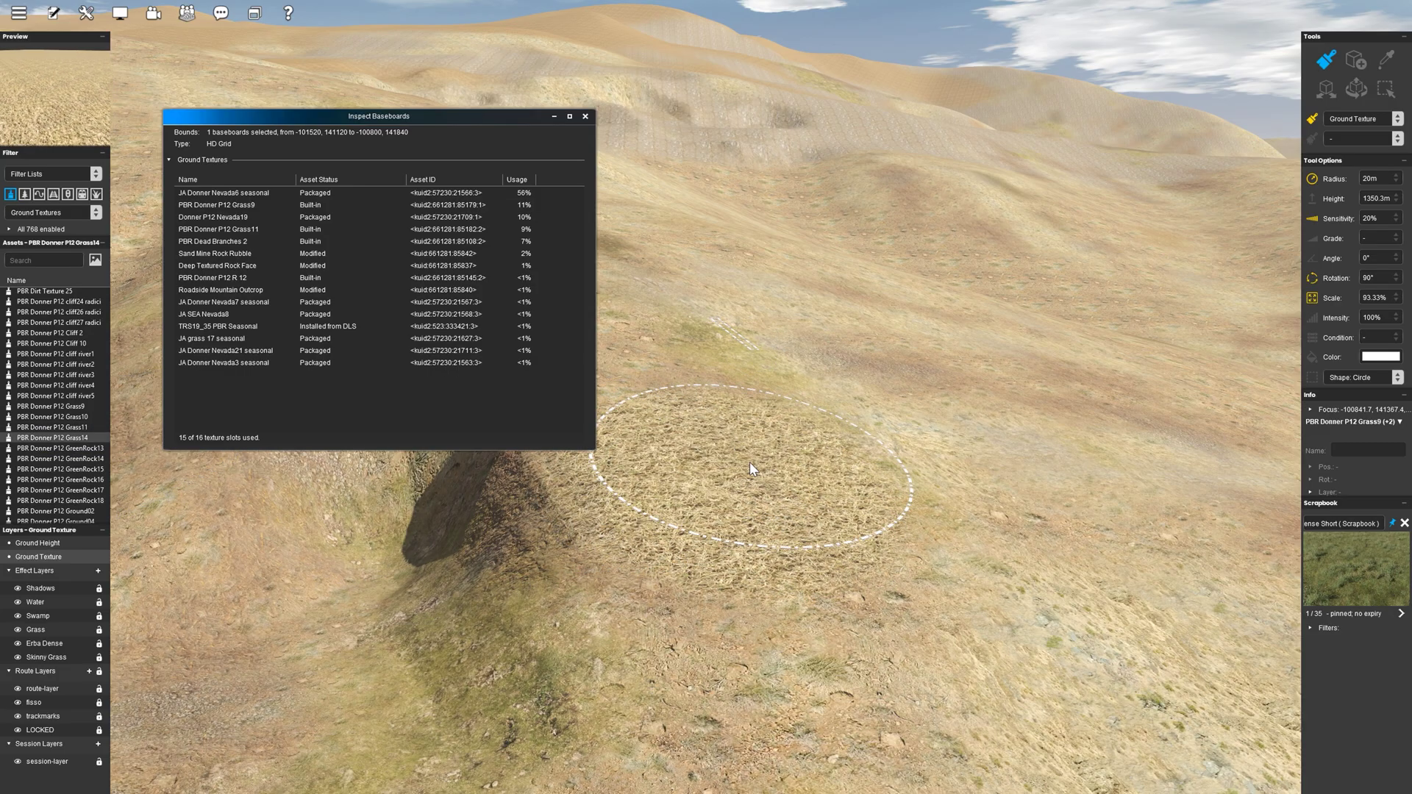
pyautogui.rightClick(315, 390)
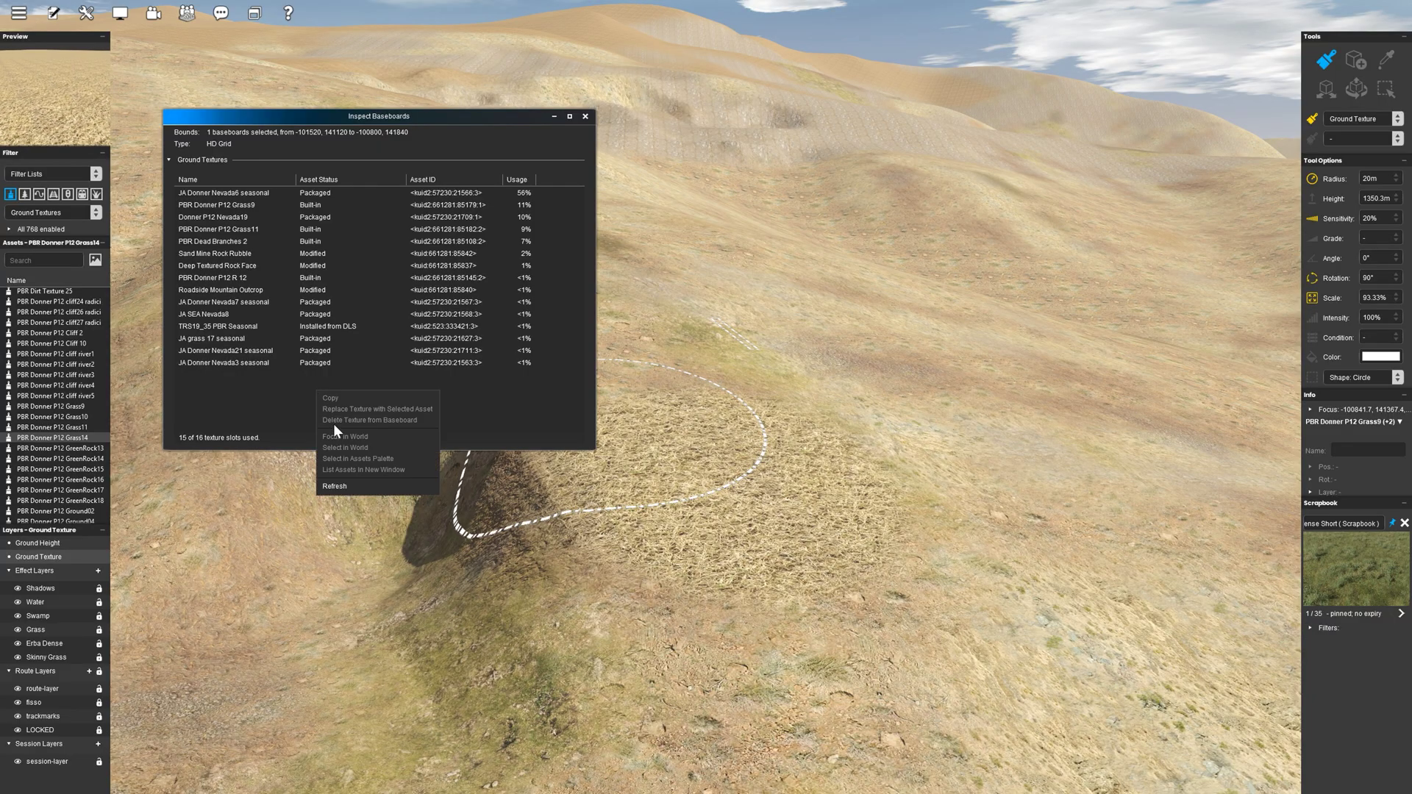
pyautogui.click(335, 486)
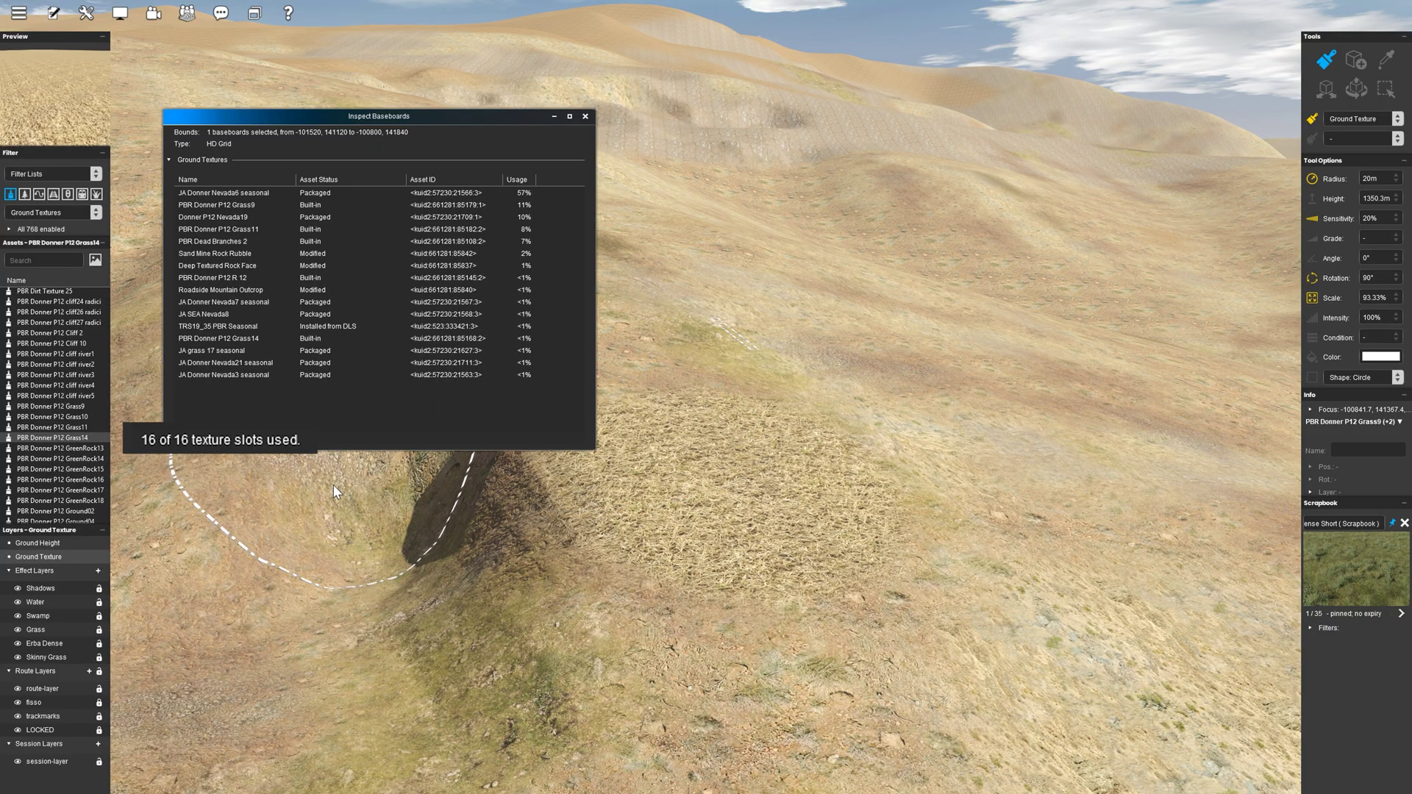
pyautogui.click(309, 340)
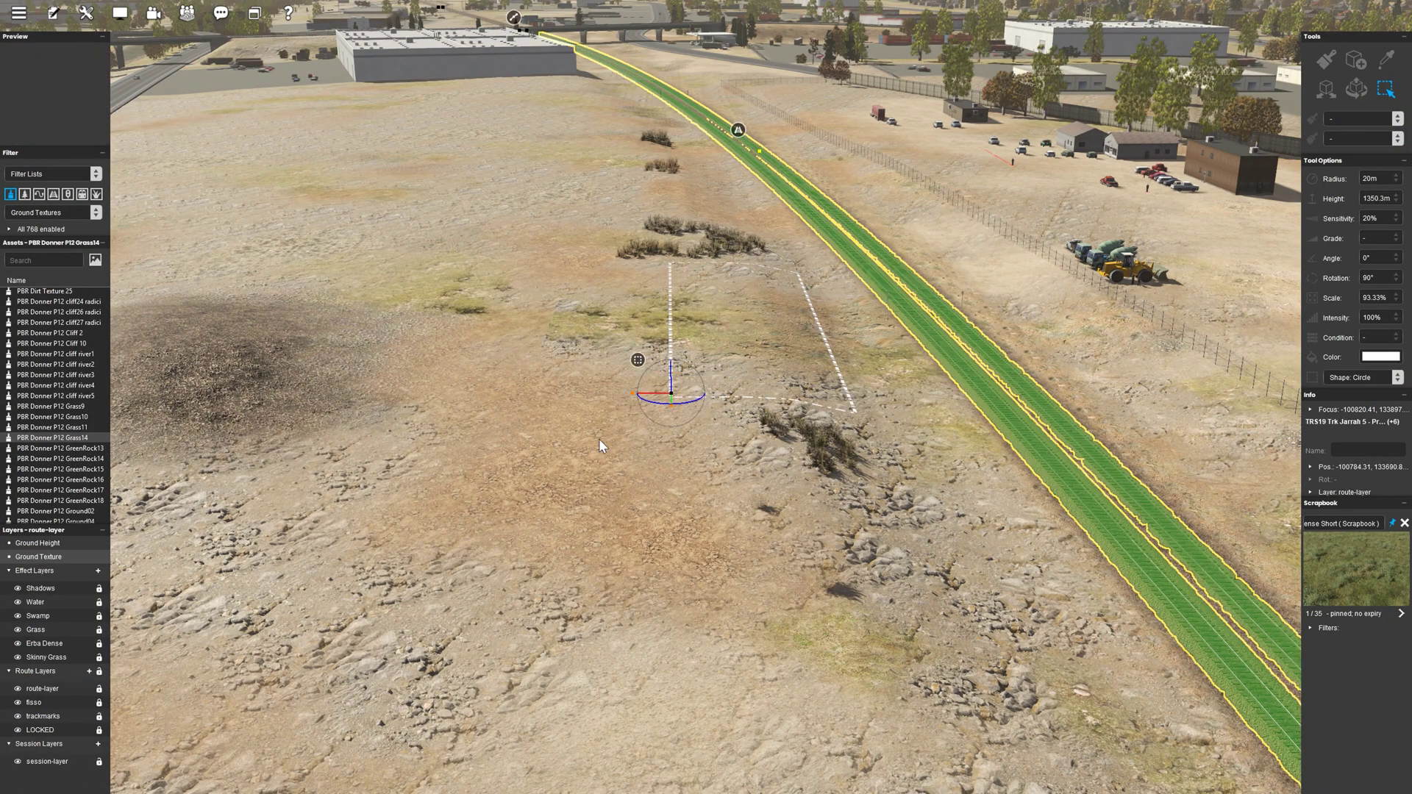
# Extend the marquee to the lower left, list its textures, and open JA grass 4 seasonal's options
pyautogui.moveTo(539, 480); pyautogui.dragTo(162, 612)
pyautogui.rightClick(117, 551)
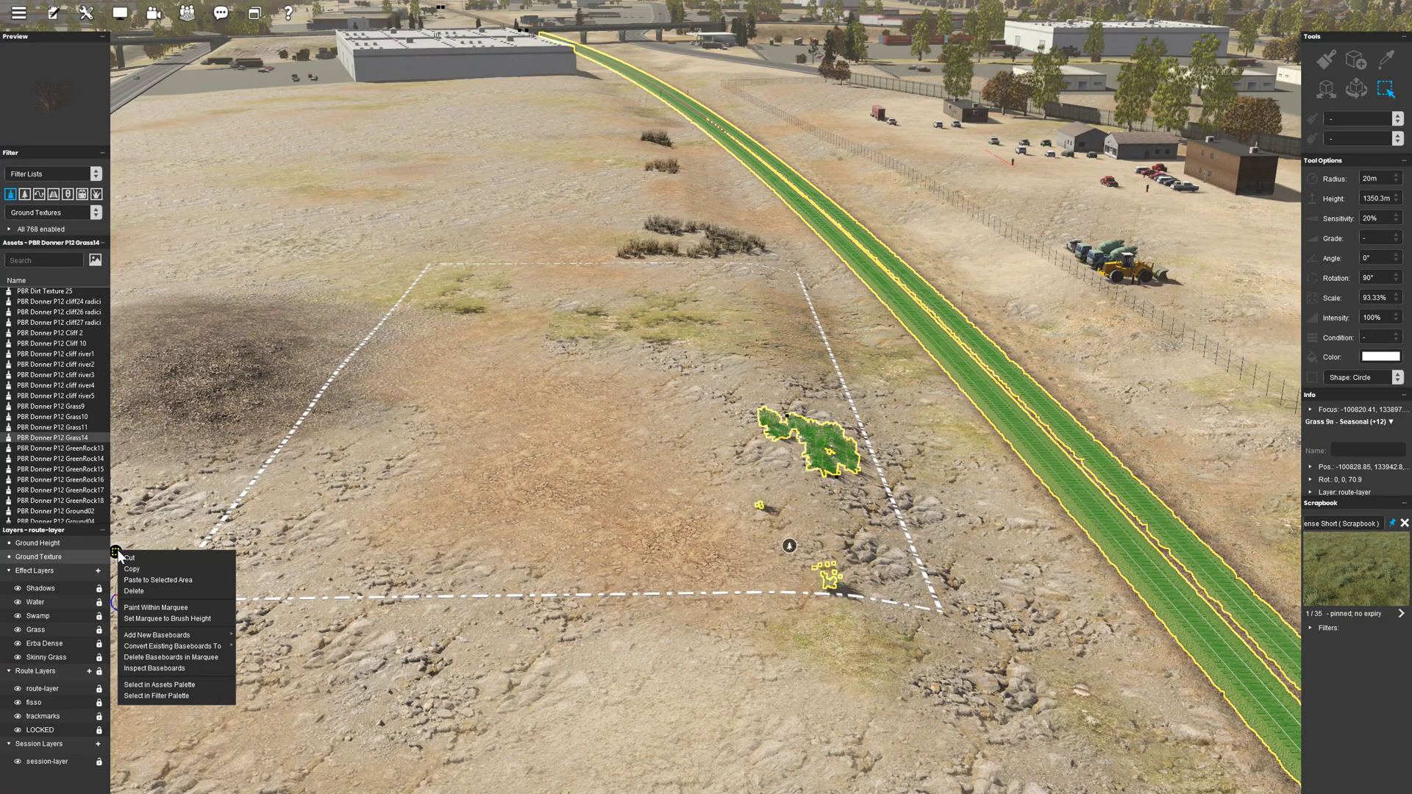
pyautogui.click(153, 668)
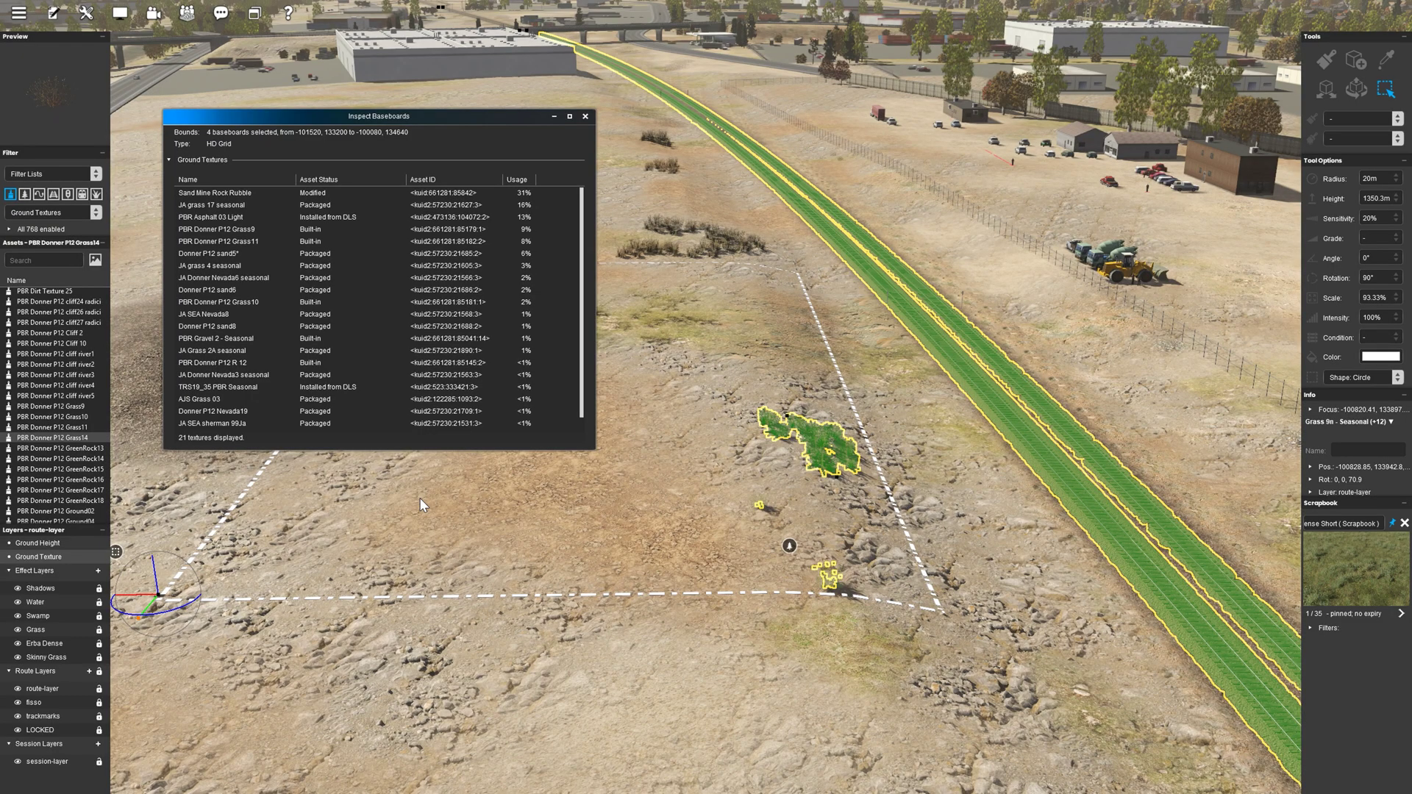
pyautogui.scroll(-3, 629, 434)
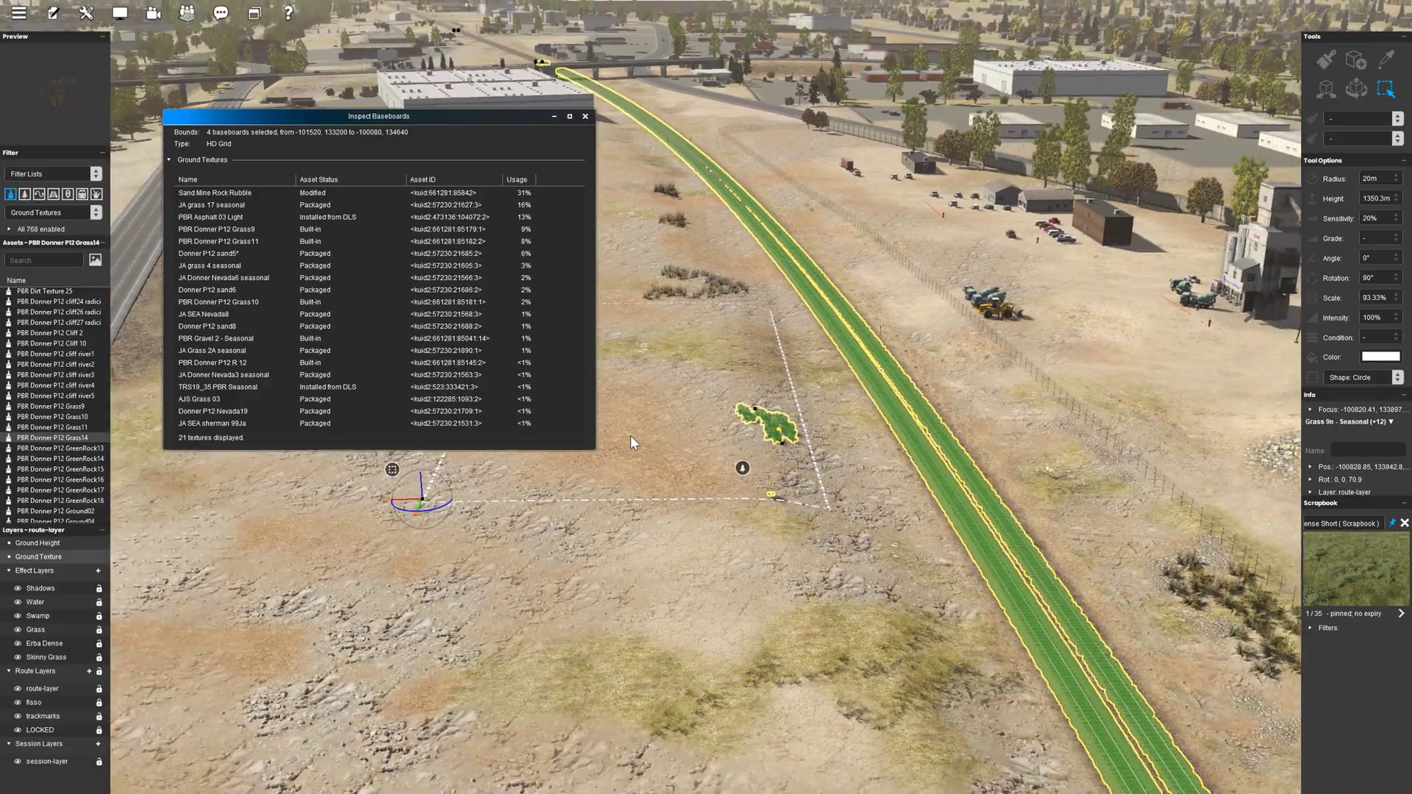
pyautogui.scroll(-10, 694, 404)
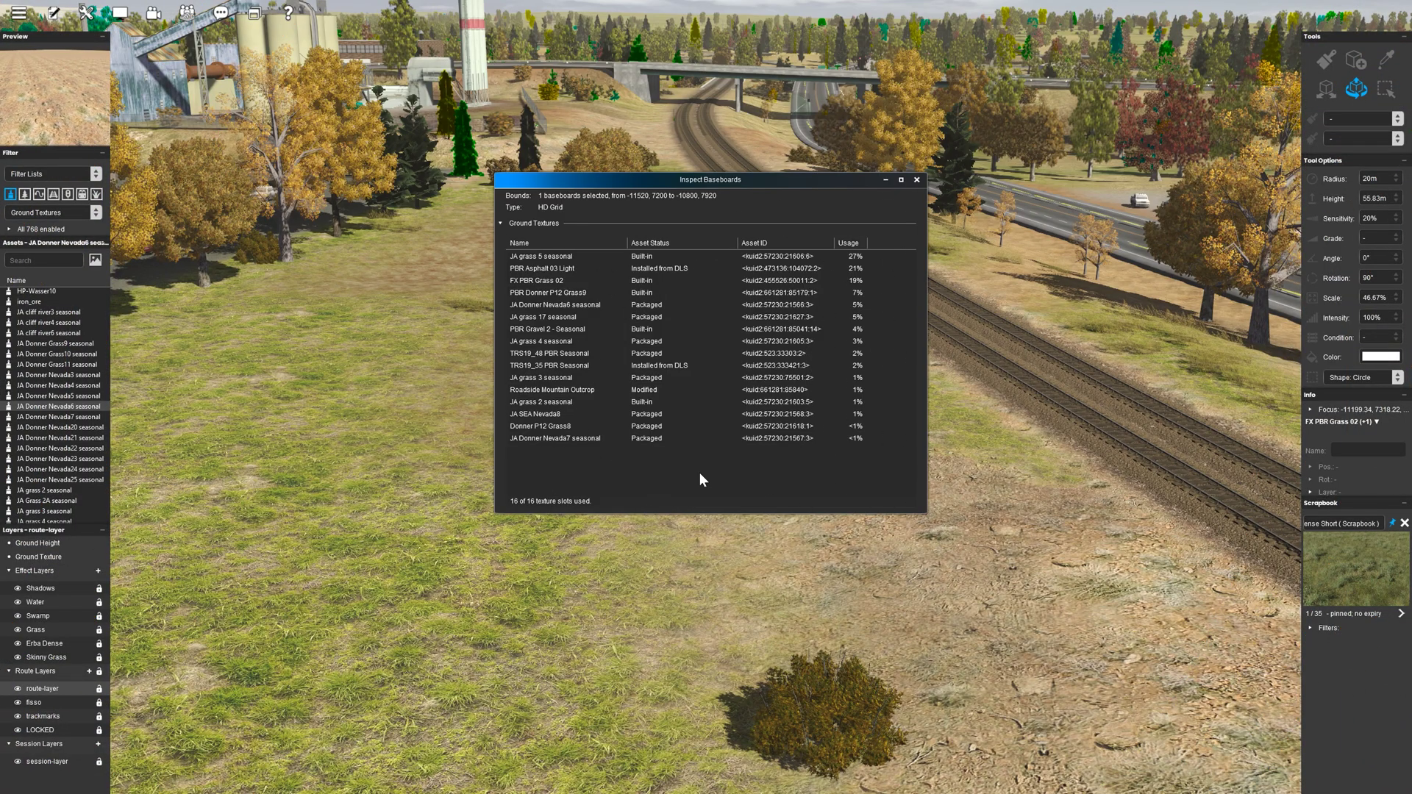
pyautogui.rightClick(651, 341)
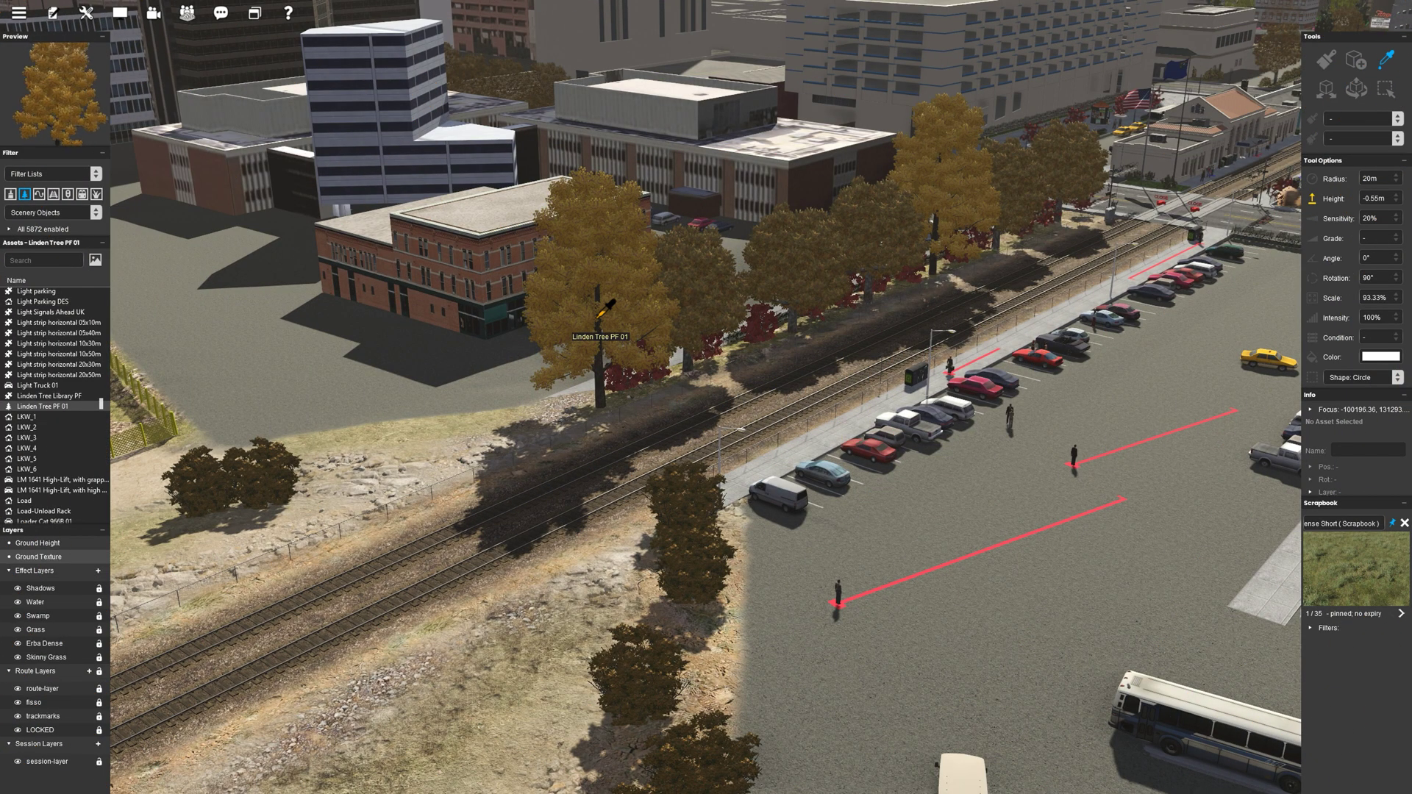
# Copy Linden Tree PF 01 into the asset filter and set the filter to Filter Disabled
pyautogui.rightClick(61, 405)
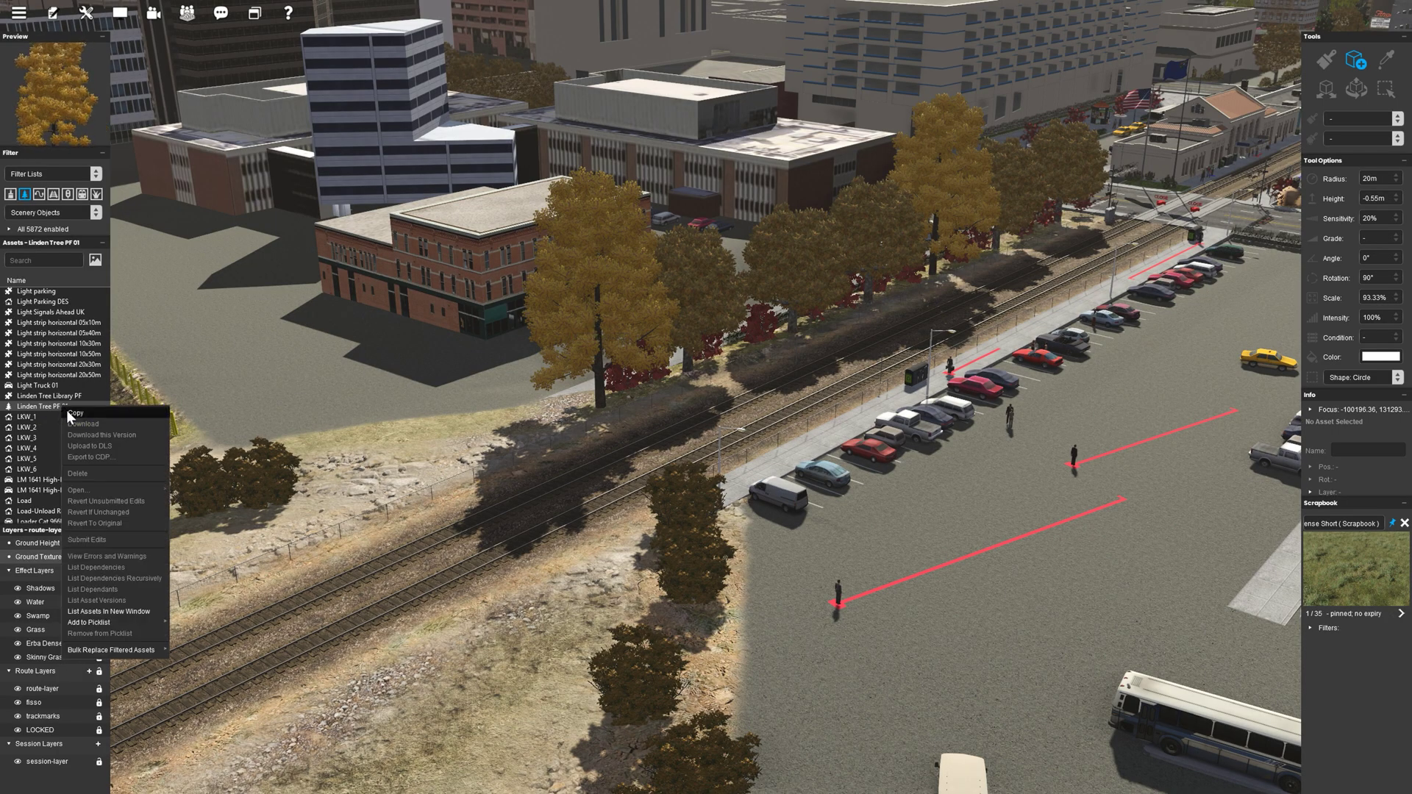
pyautogui.click(68, 409)
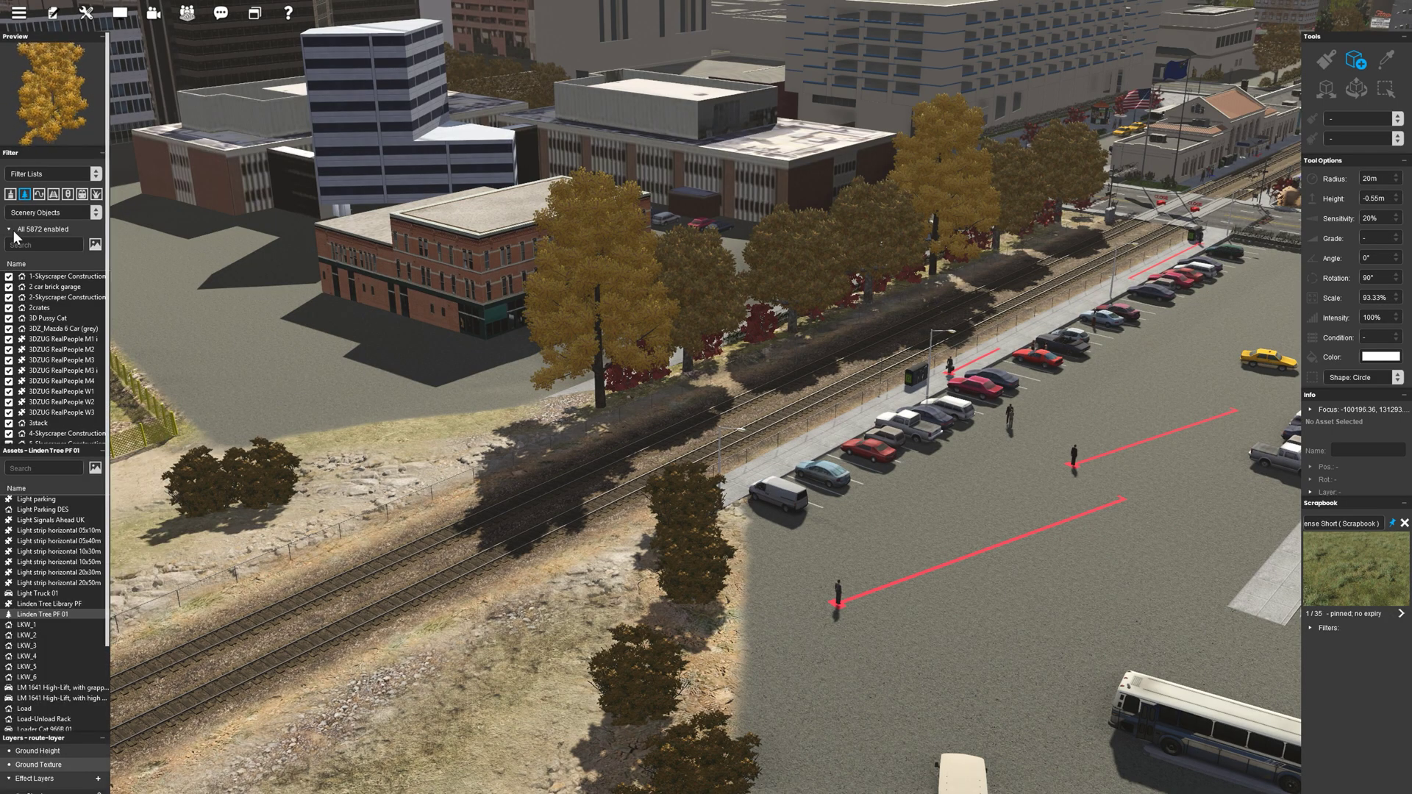
pyautogui.click(51, 174)
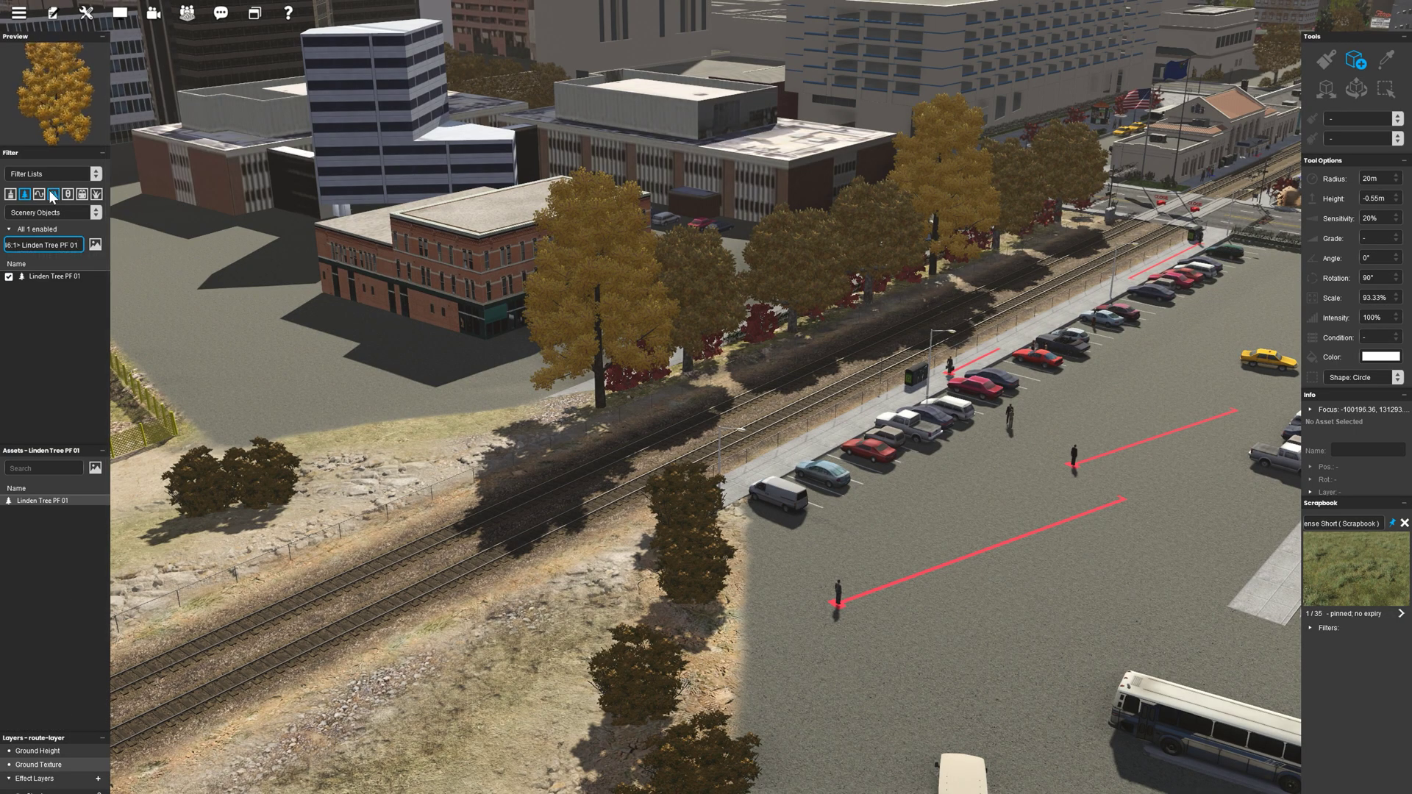
pyautogui.click(58, 162)
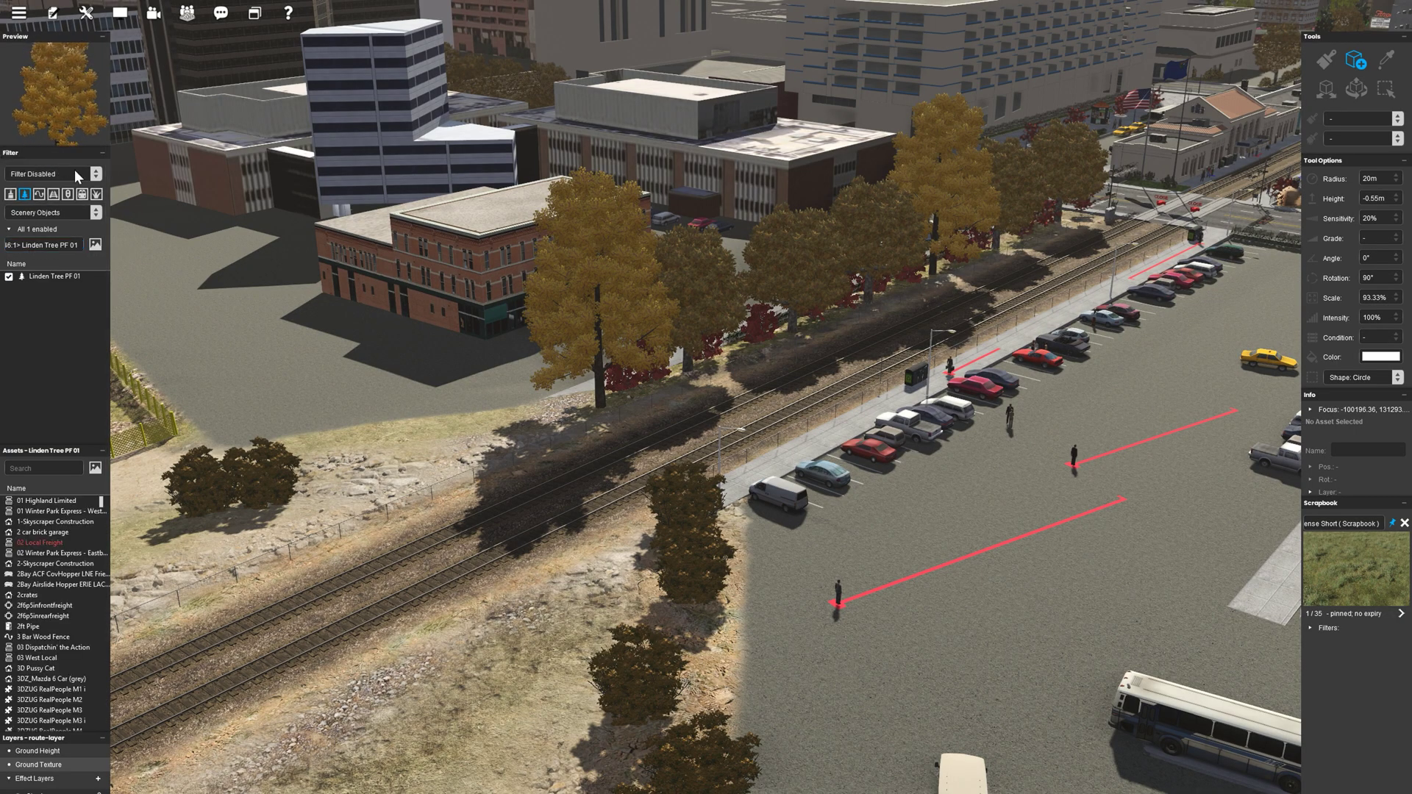
# Eyedrop Broadleaf Tree PF 17 and bulk replace the filtered trees in the current baseboard
pyautogui.press('ctrl')
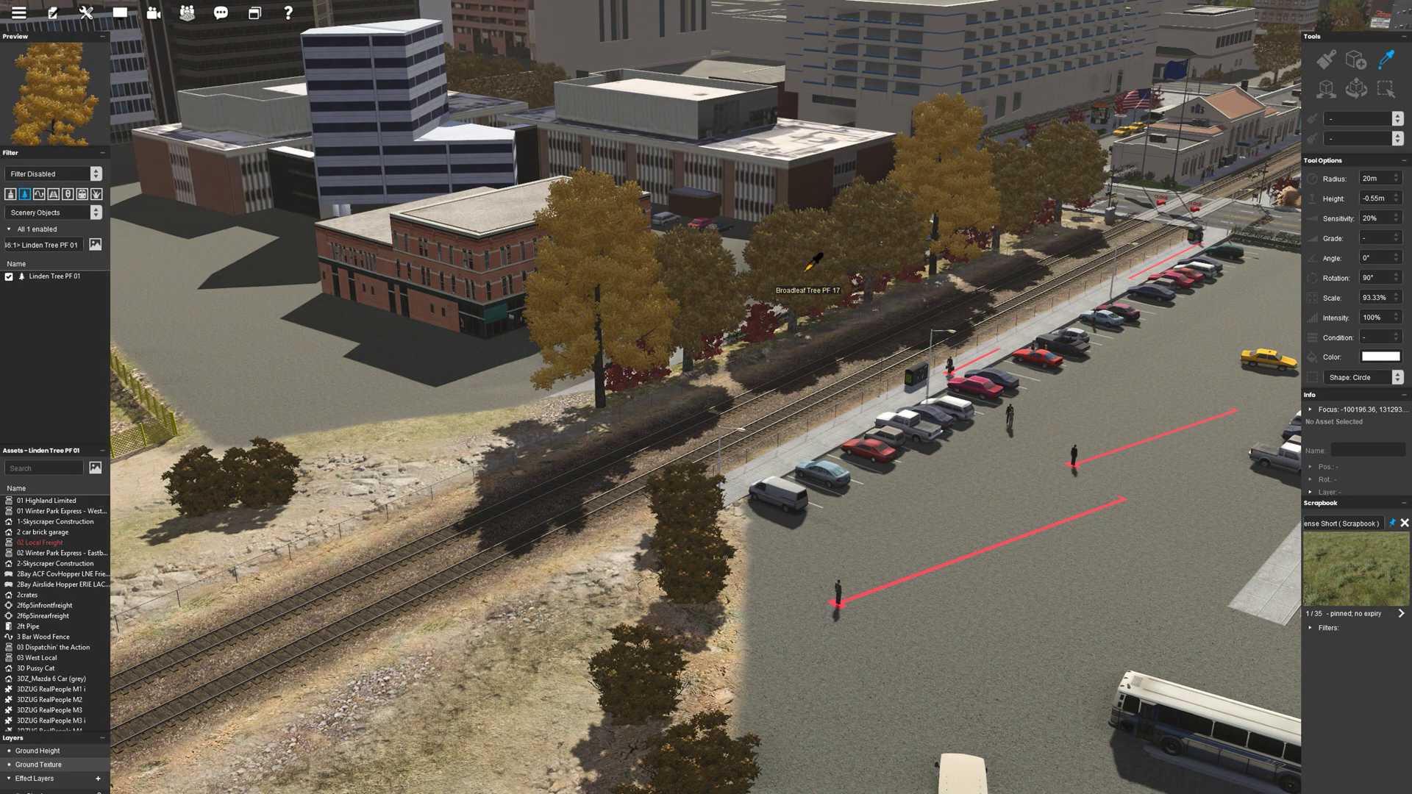
pyautogui.keyDown('ctrl'); pyautogui.click(806, 270); pyautogui.keyUp('ctrl')
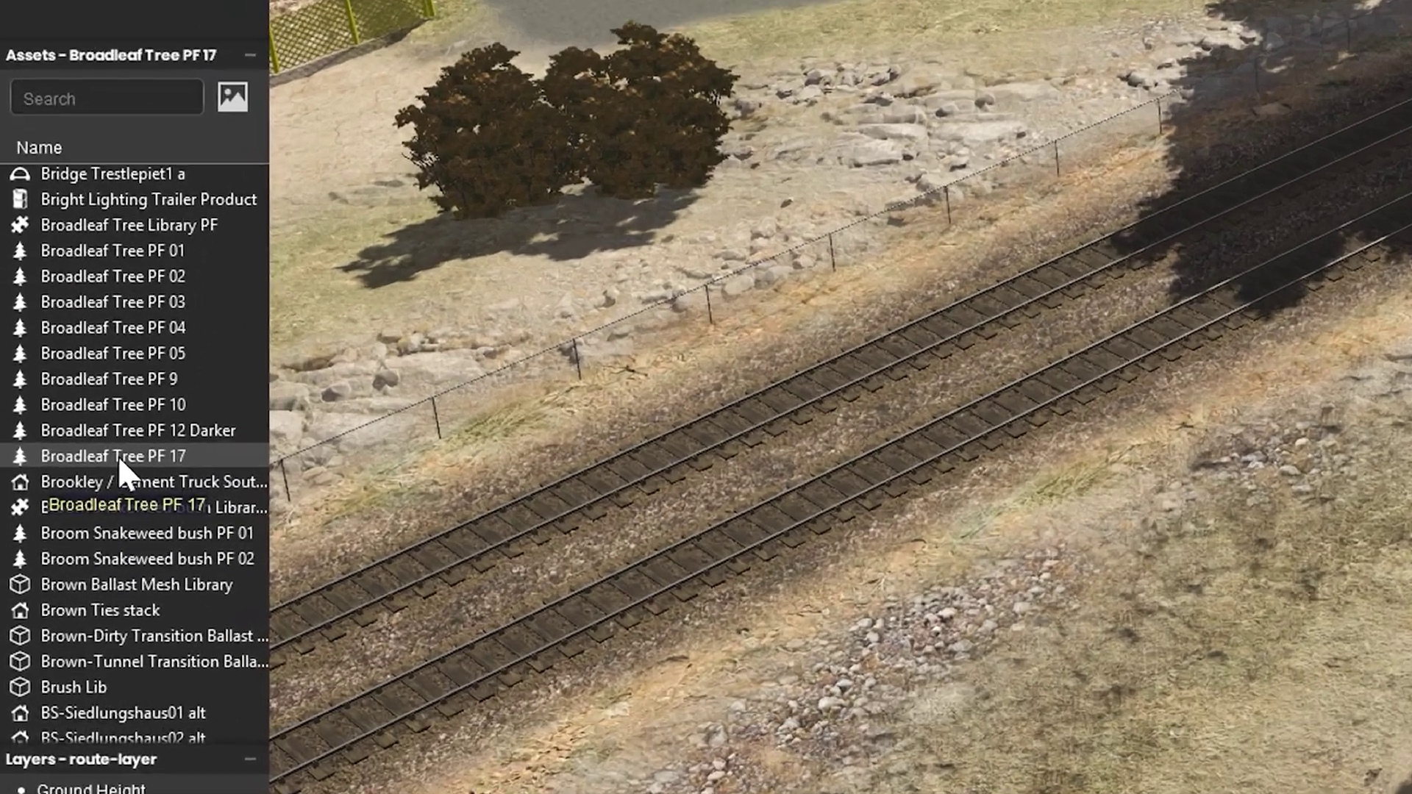
pyautogui.rightClick(49, 614)
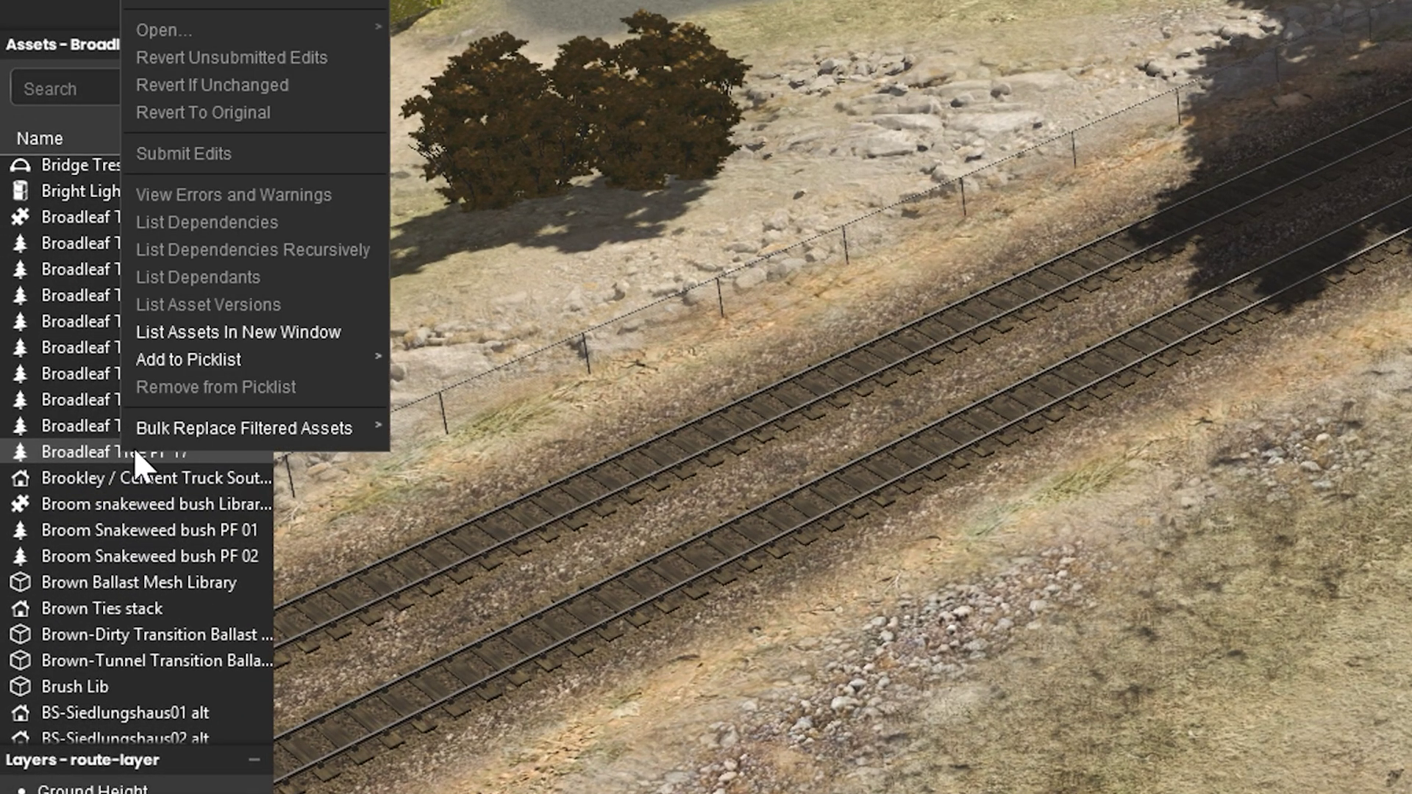
pyautogui.moveTo(179, 418)
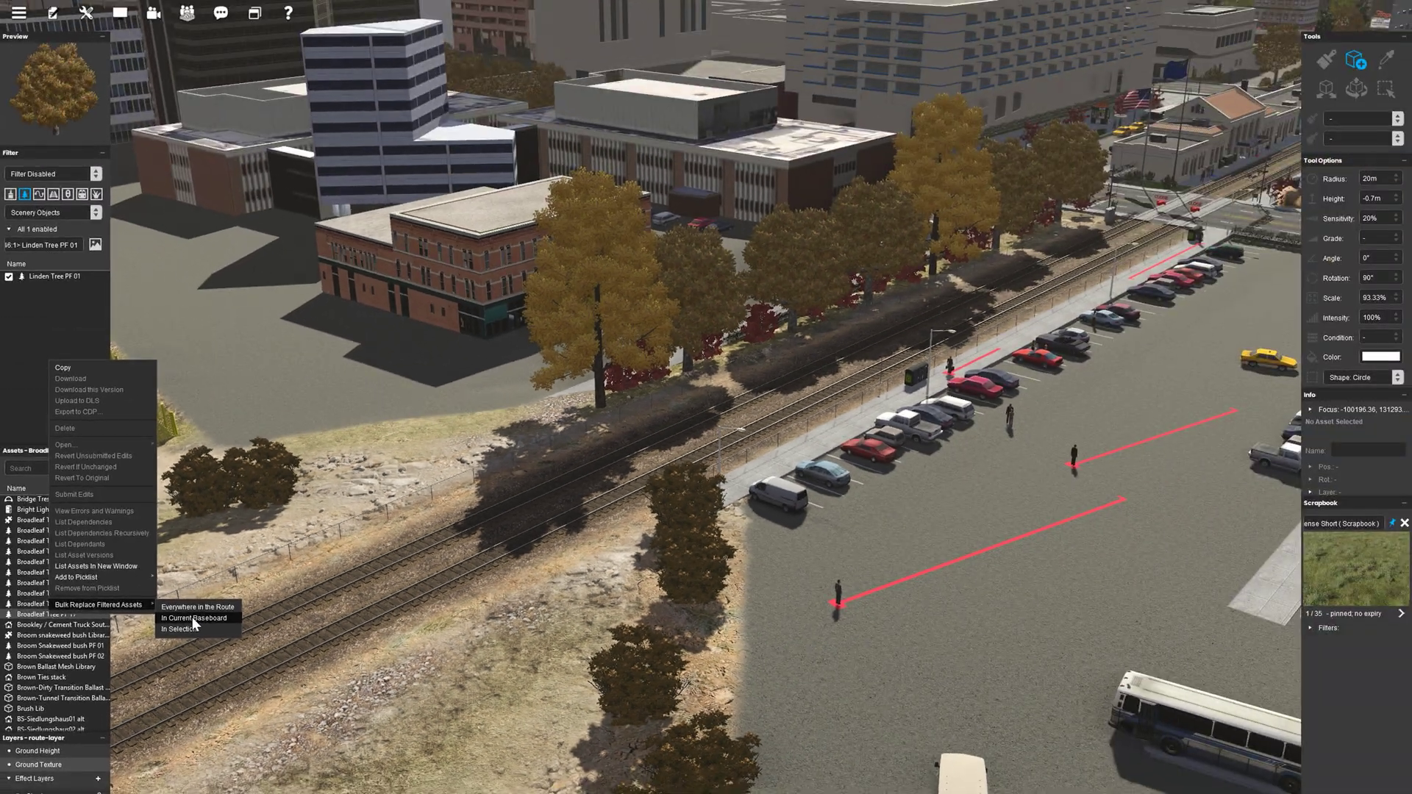
pyautogui.click(478, 459)
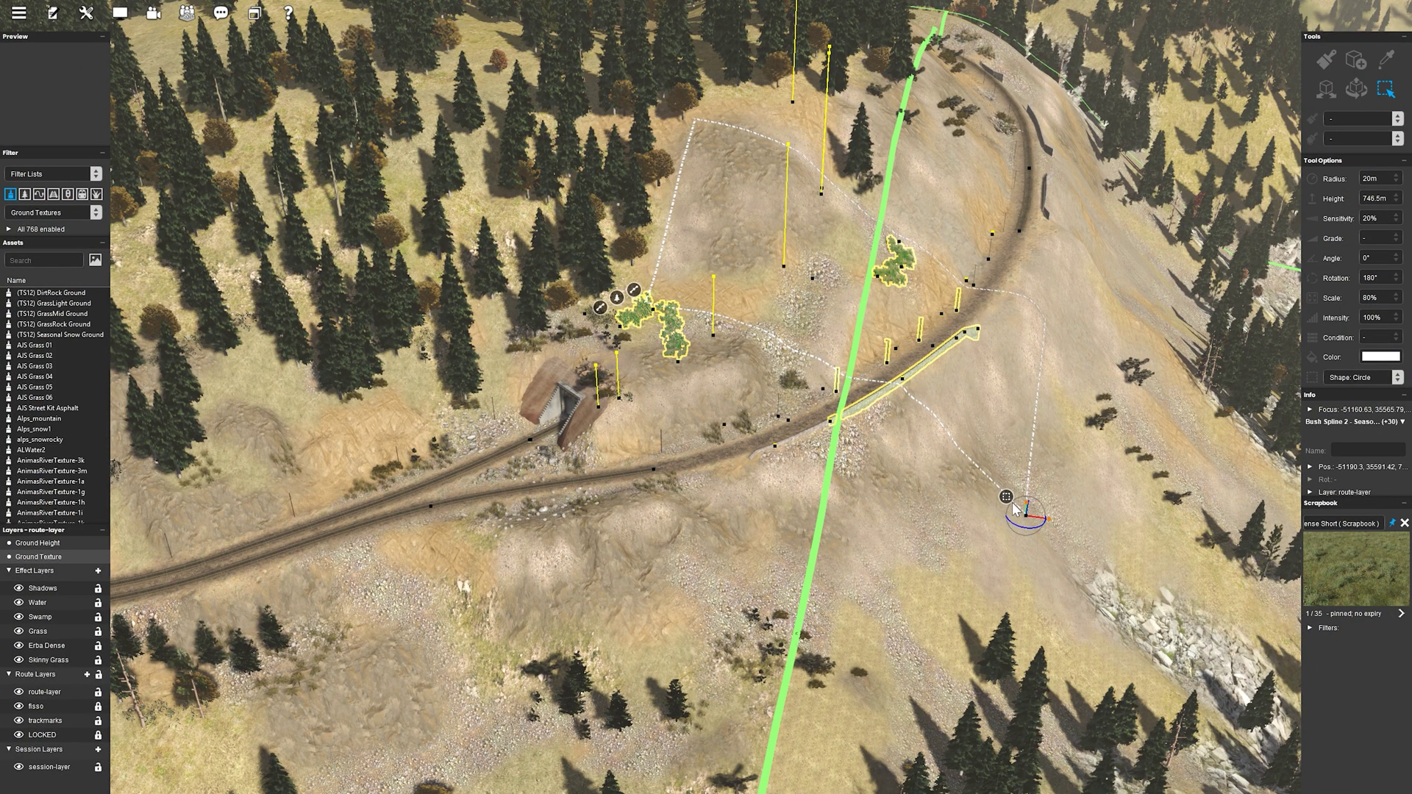
# Inspect the two baseboards and swap PBR Donner P12 R 29 for Sand Mine Rock Rubble
pyautogui.rightClick(1007, 496)
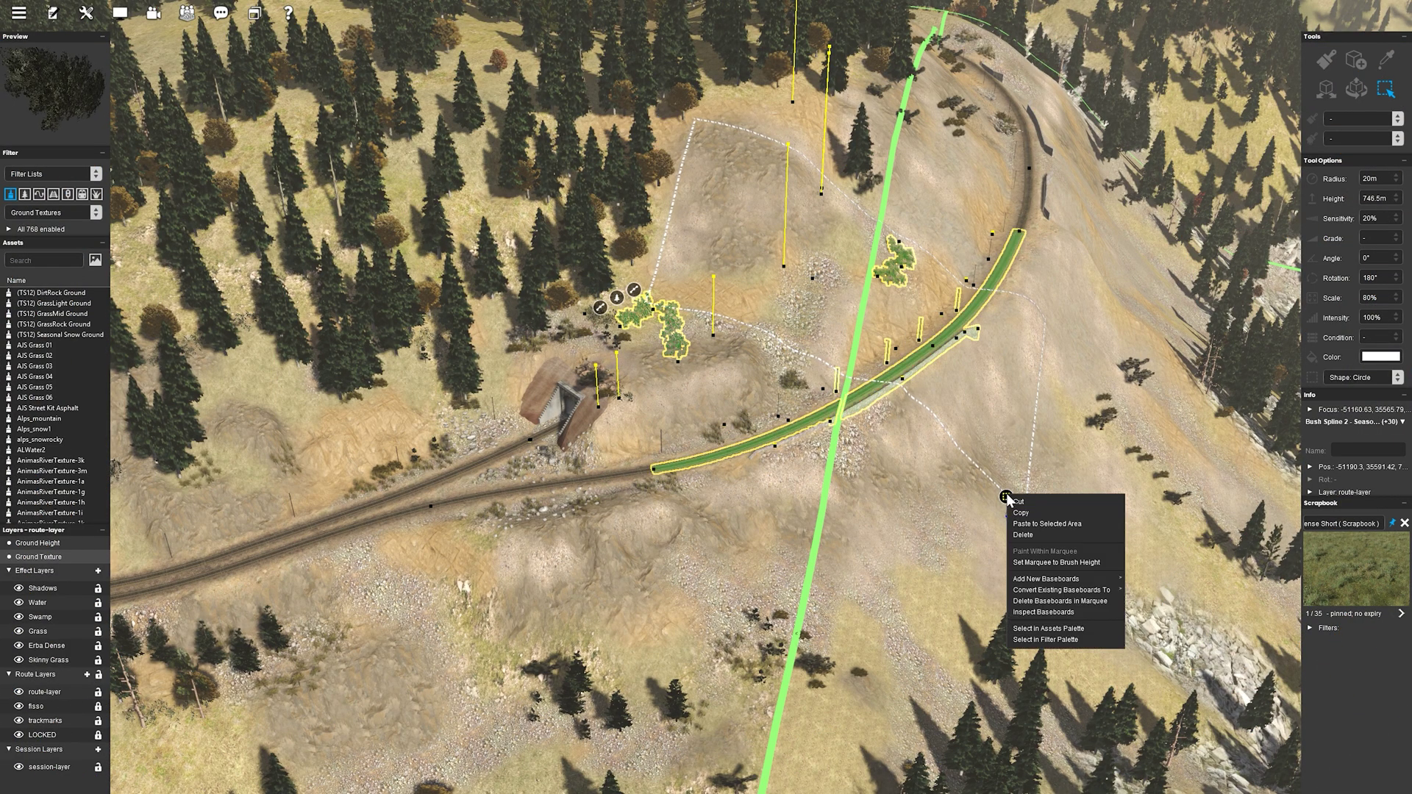
pyautogui.click(1040, 607)
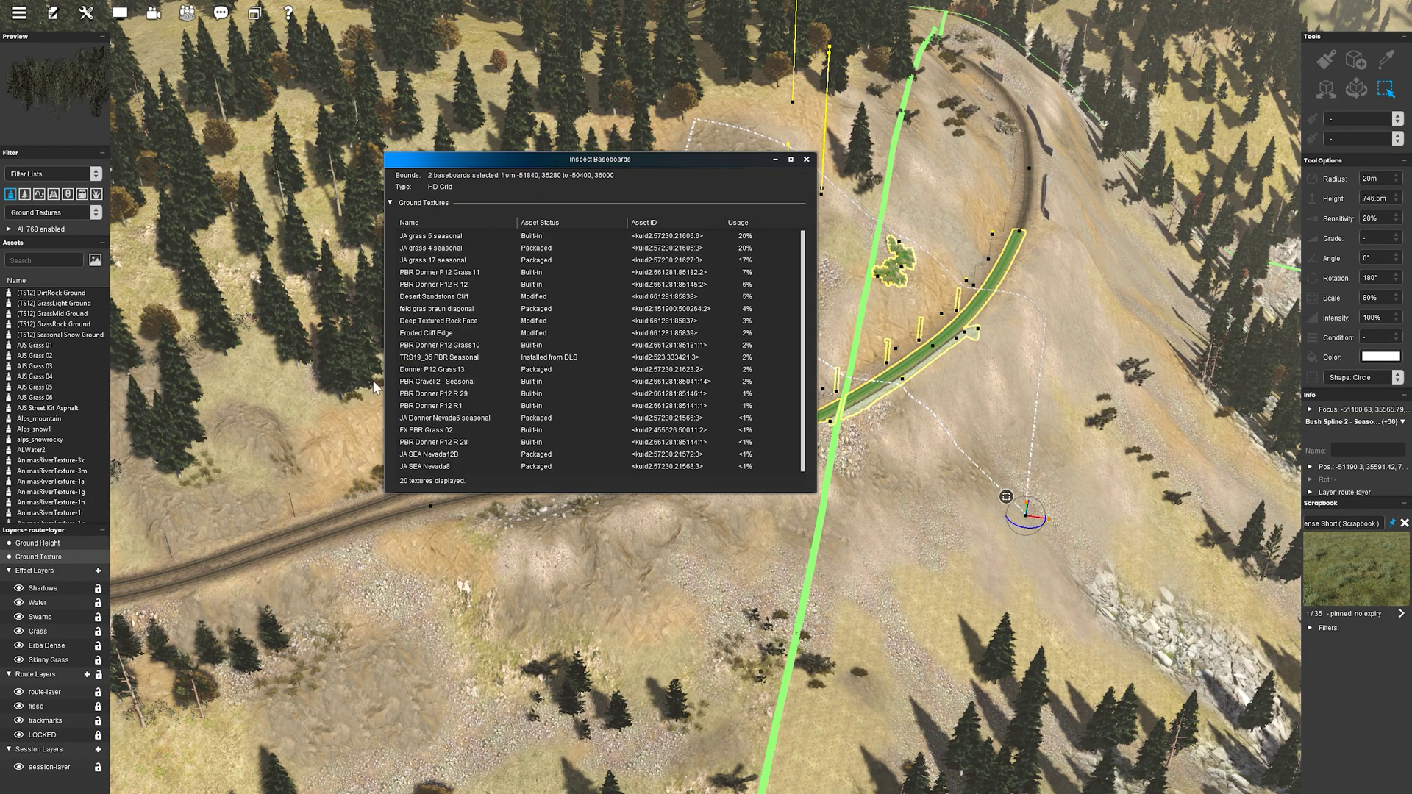
pyautogui.write('sand and min')
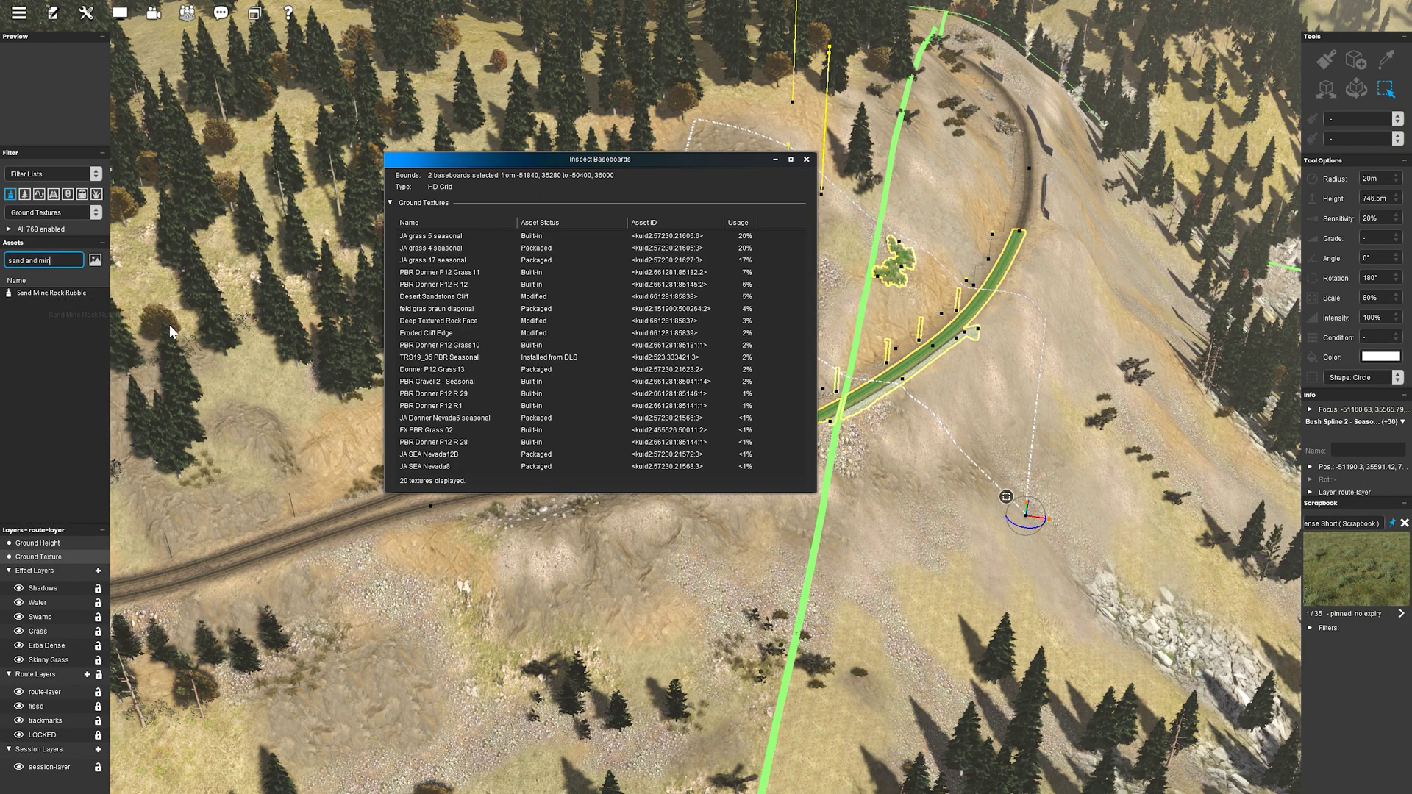
pyautogui.click(440, 394)
pyautogui.click(69, 294)
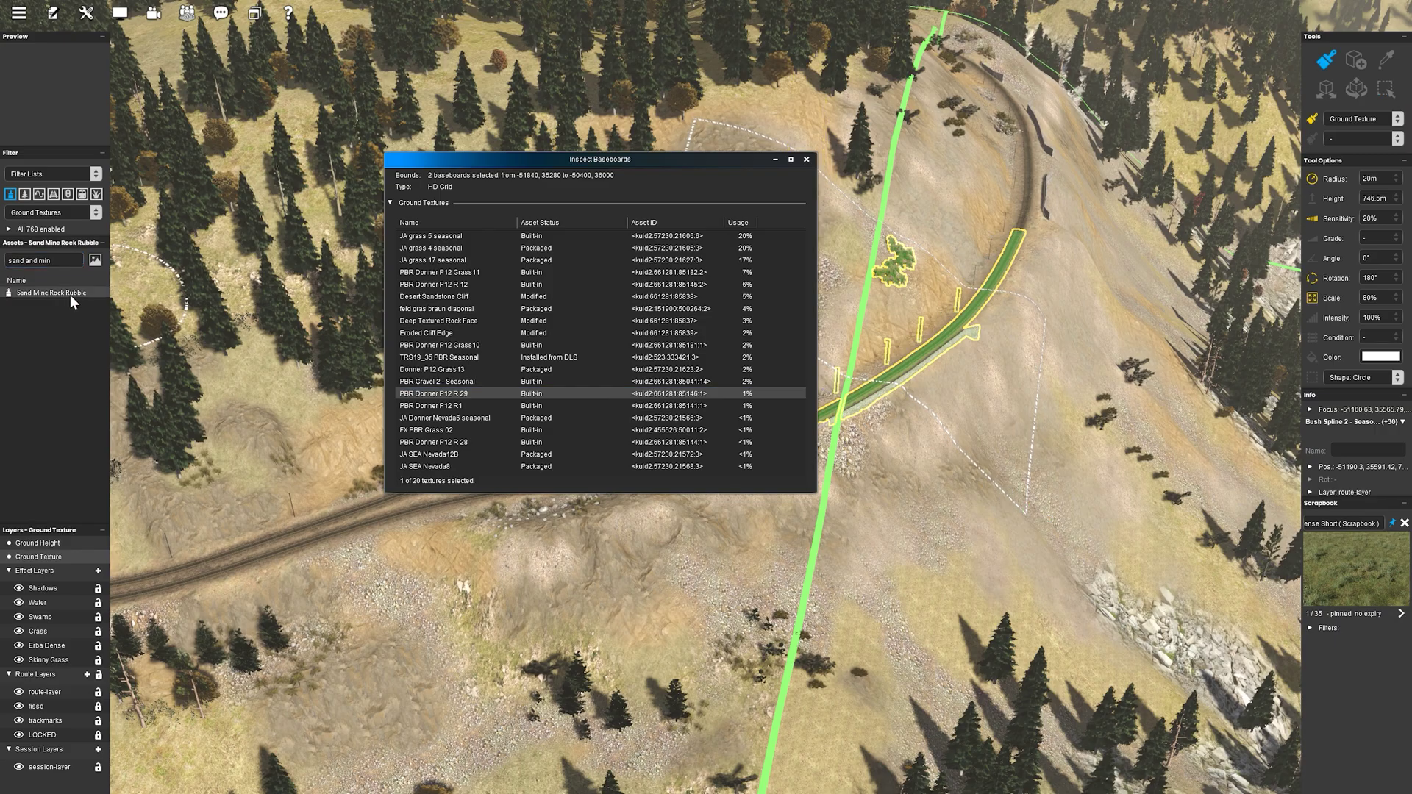
pyautogui.rightClick(428, 391)
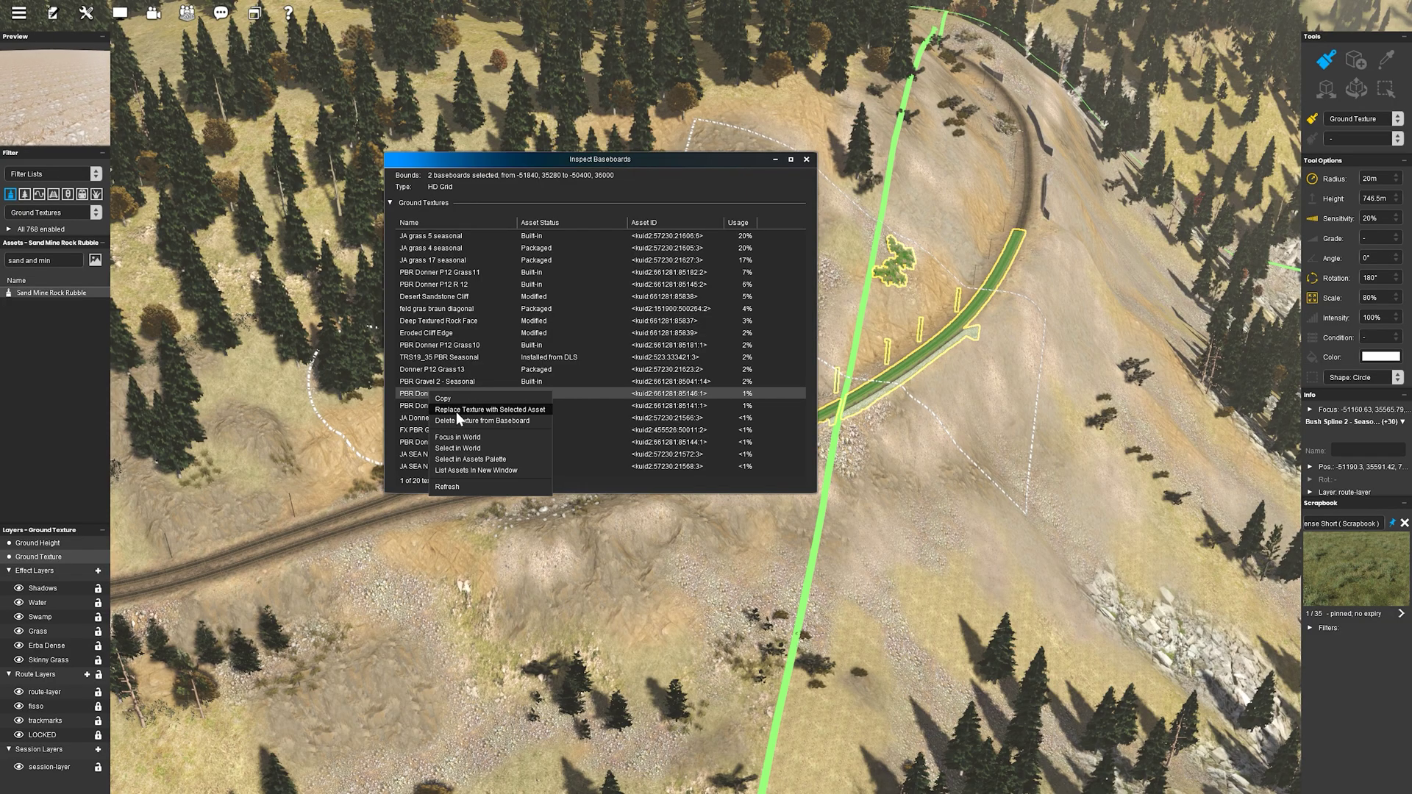
pyautogui.click(456, 410)
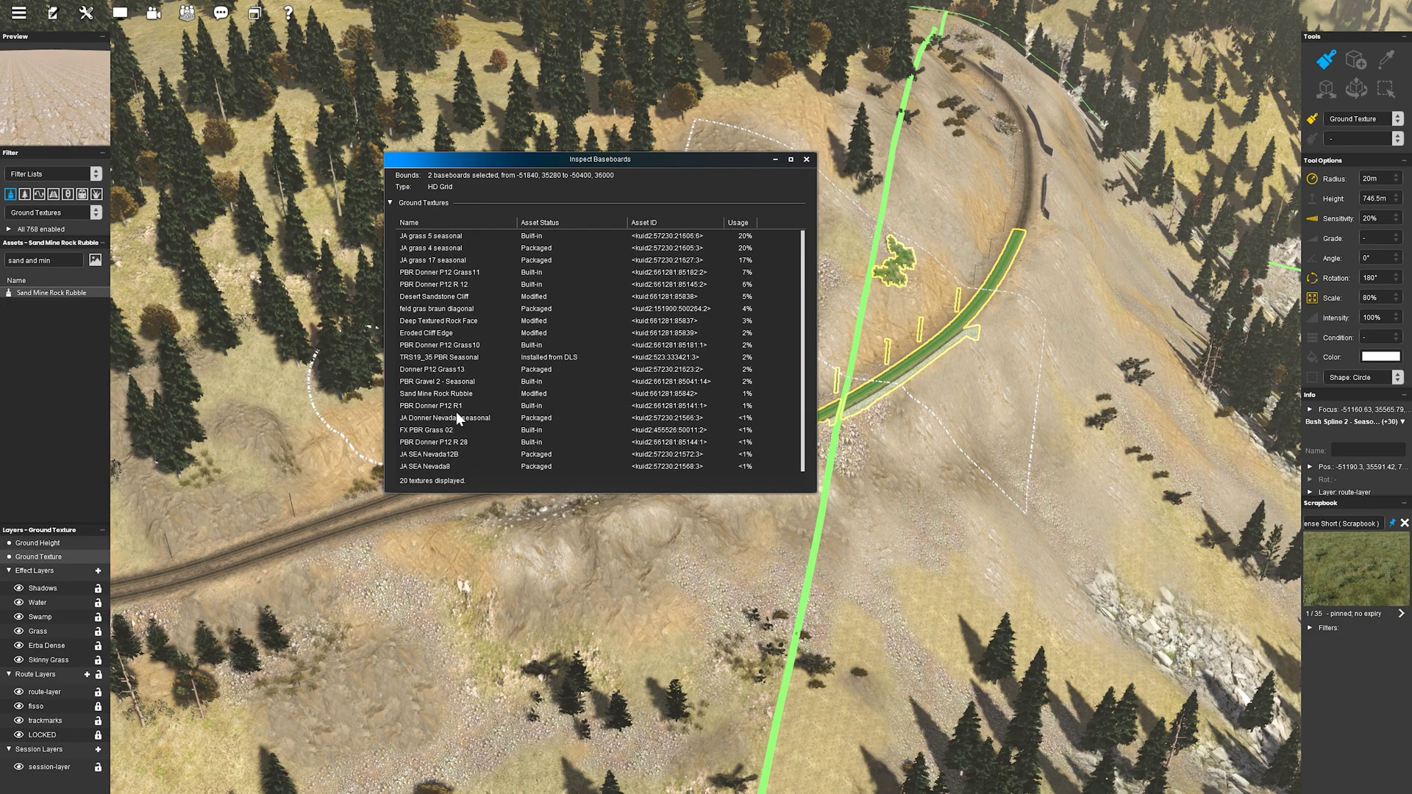